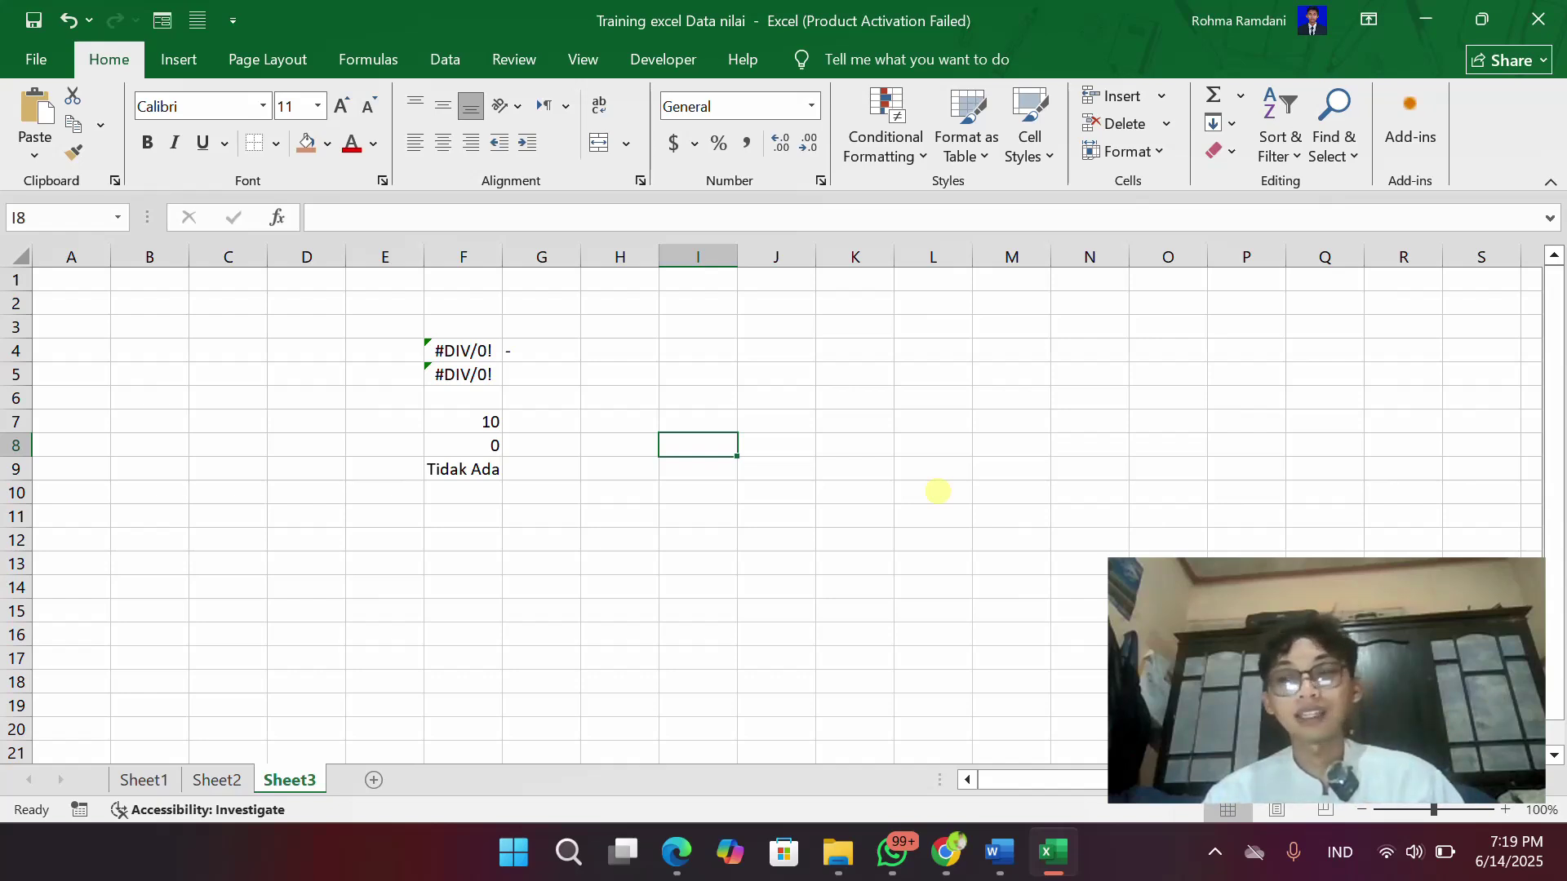
# - Replace the formula in cell G4 with =100/0
pyautogui.click(472, 356)
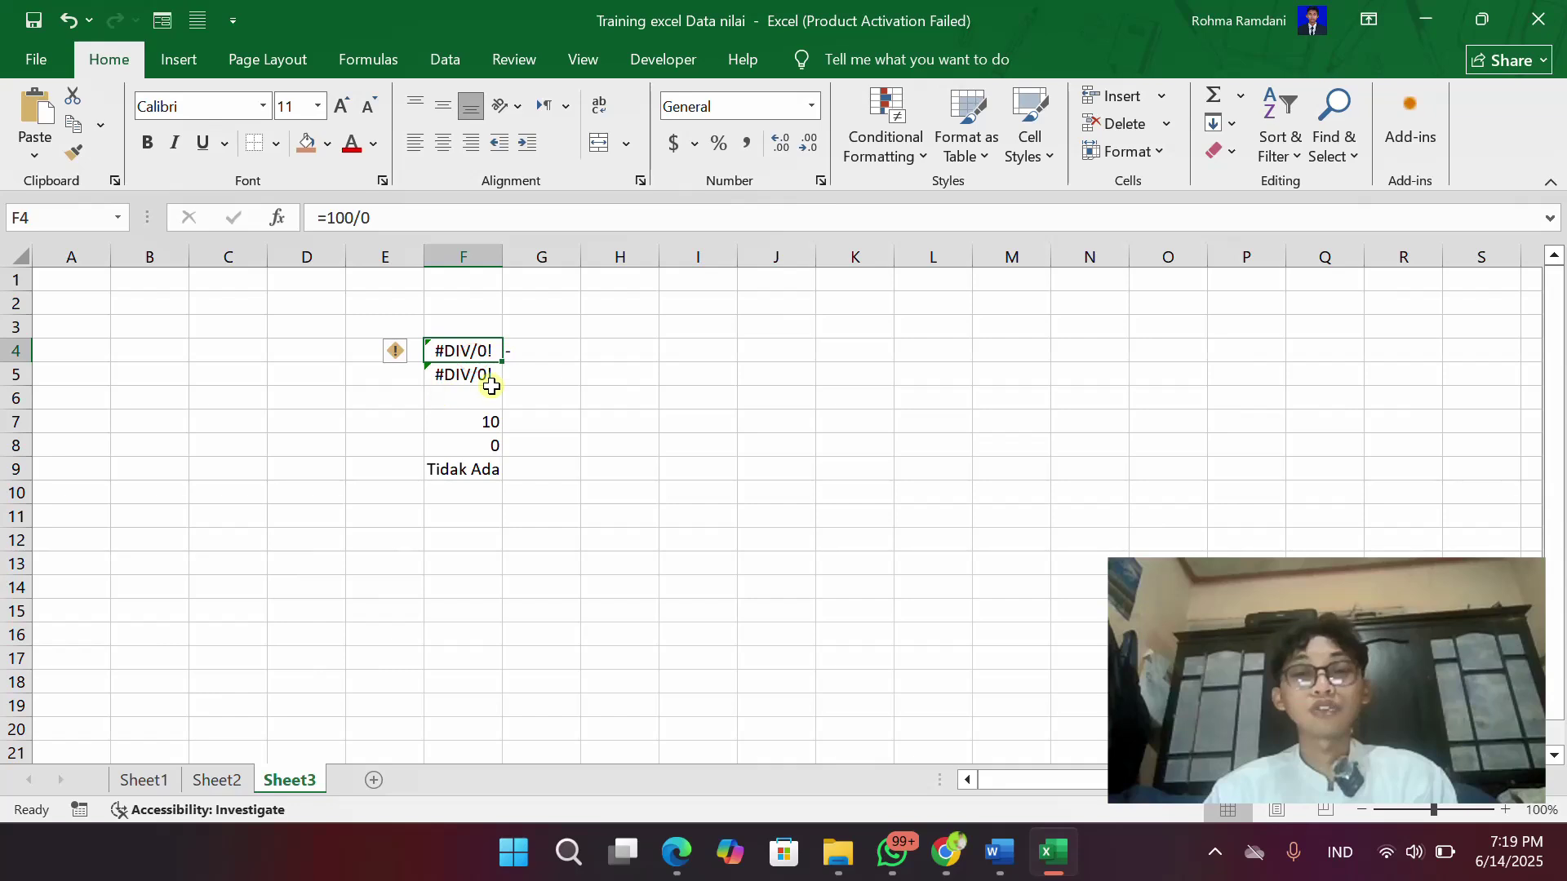
pyautogui.click(535, 349)
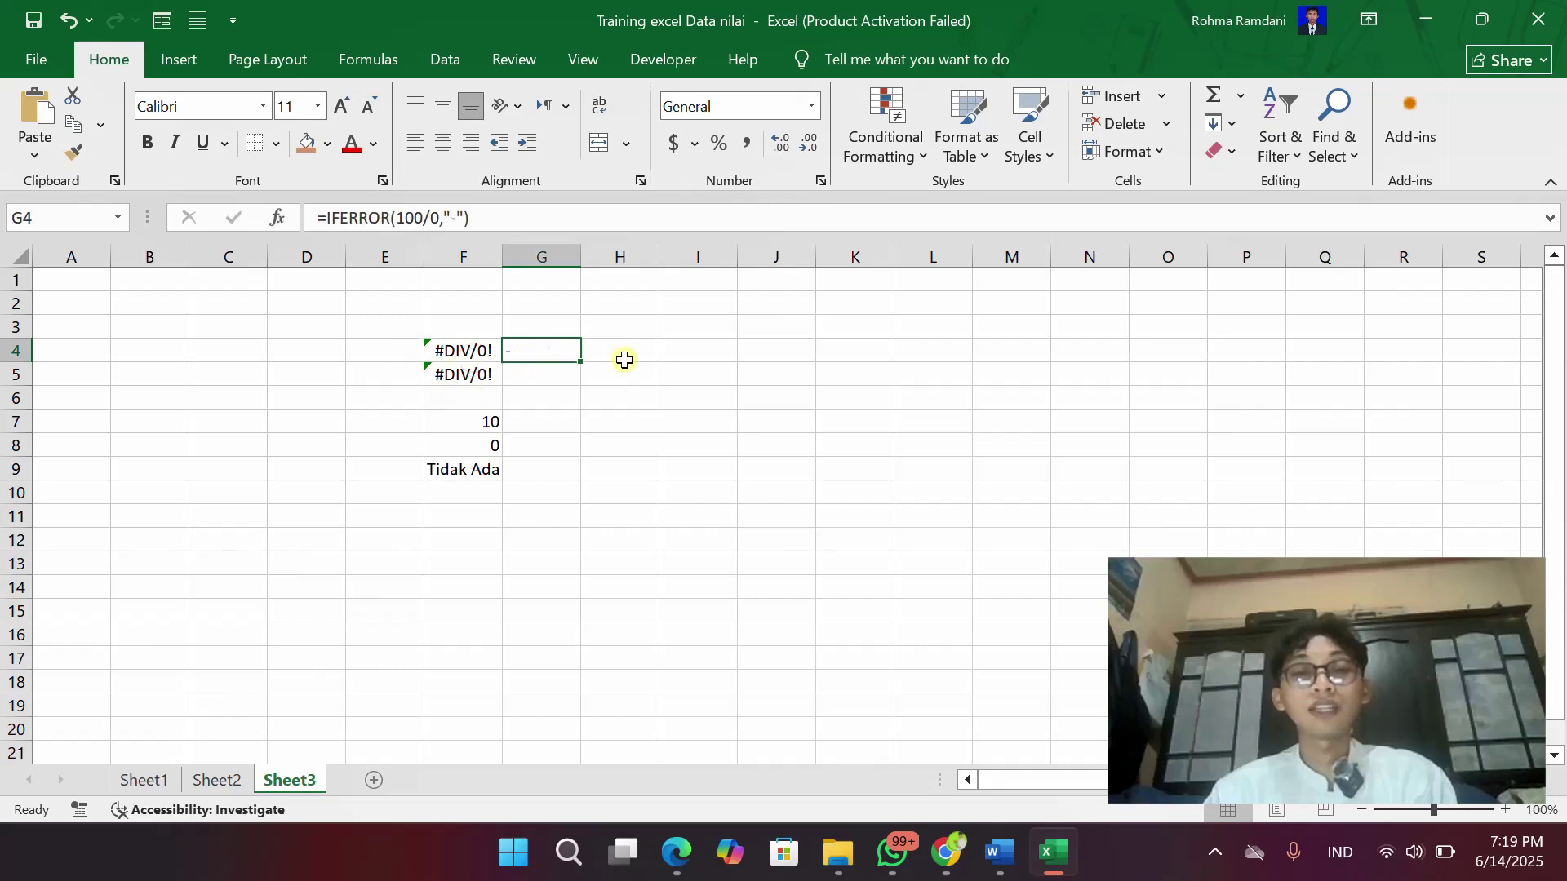
pyautogui.click(537, 378)
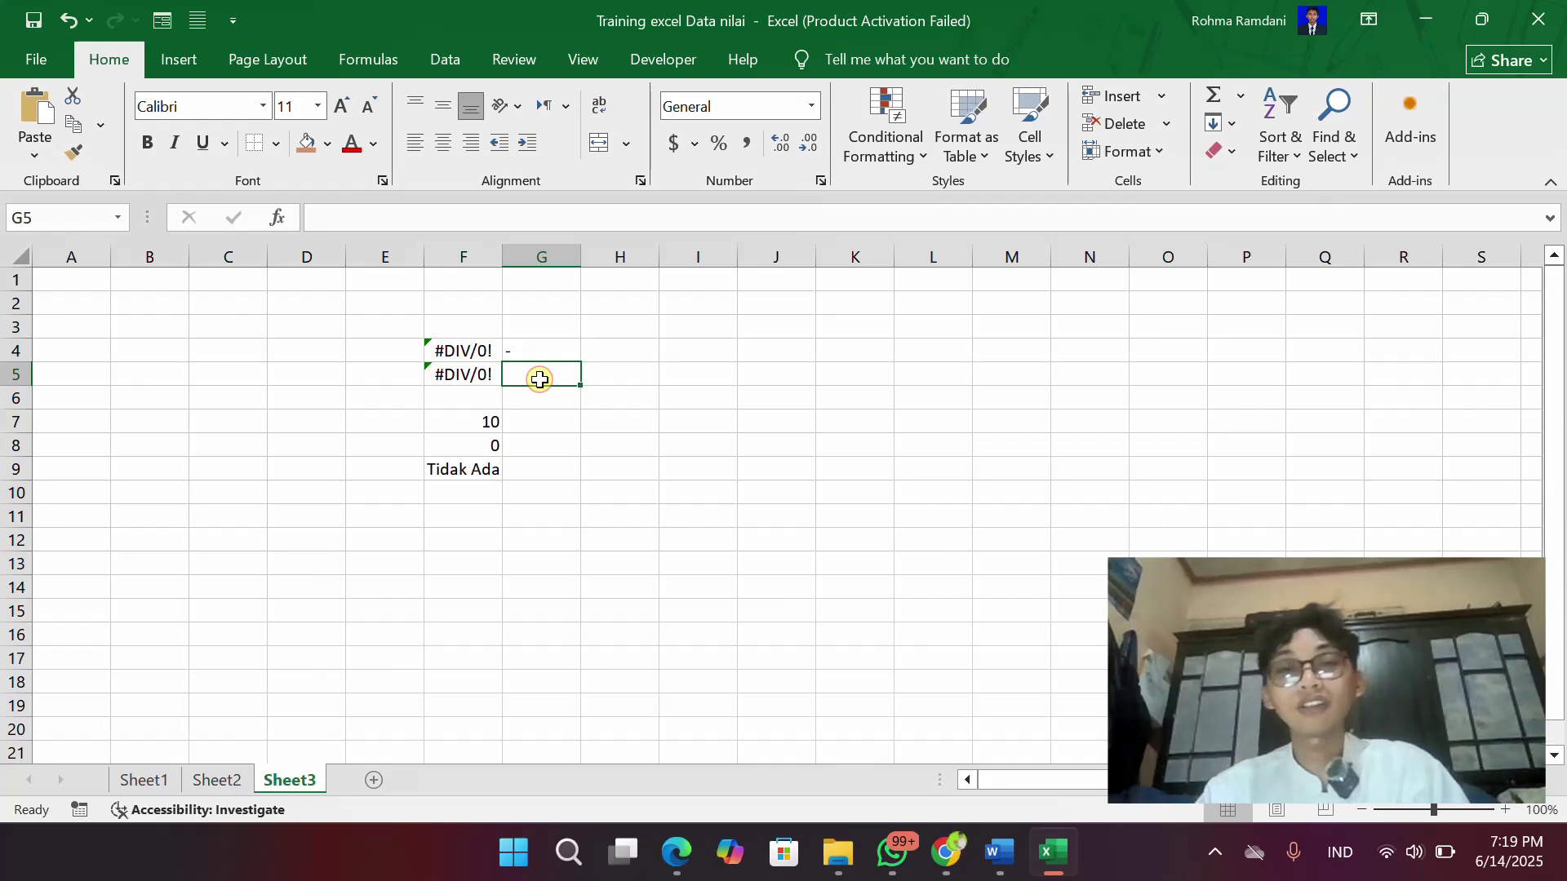
pyautogui.click(541, 357)
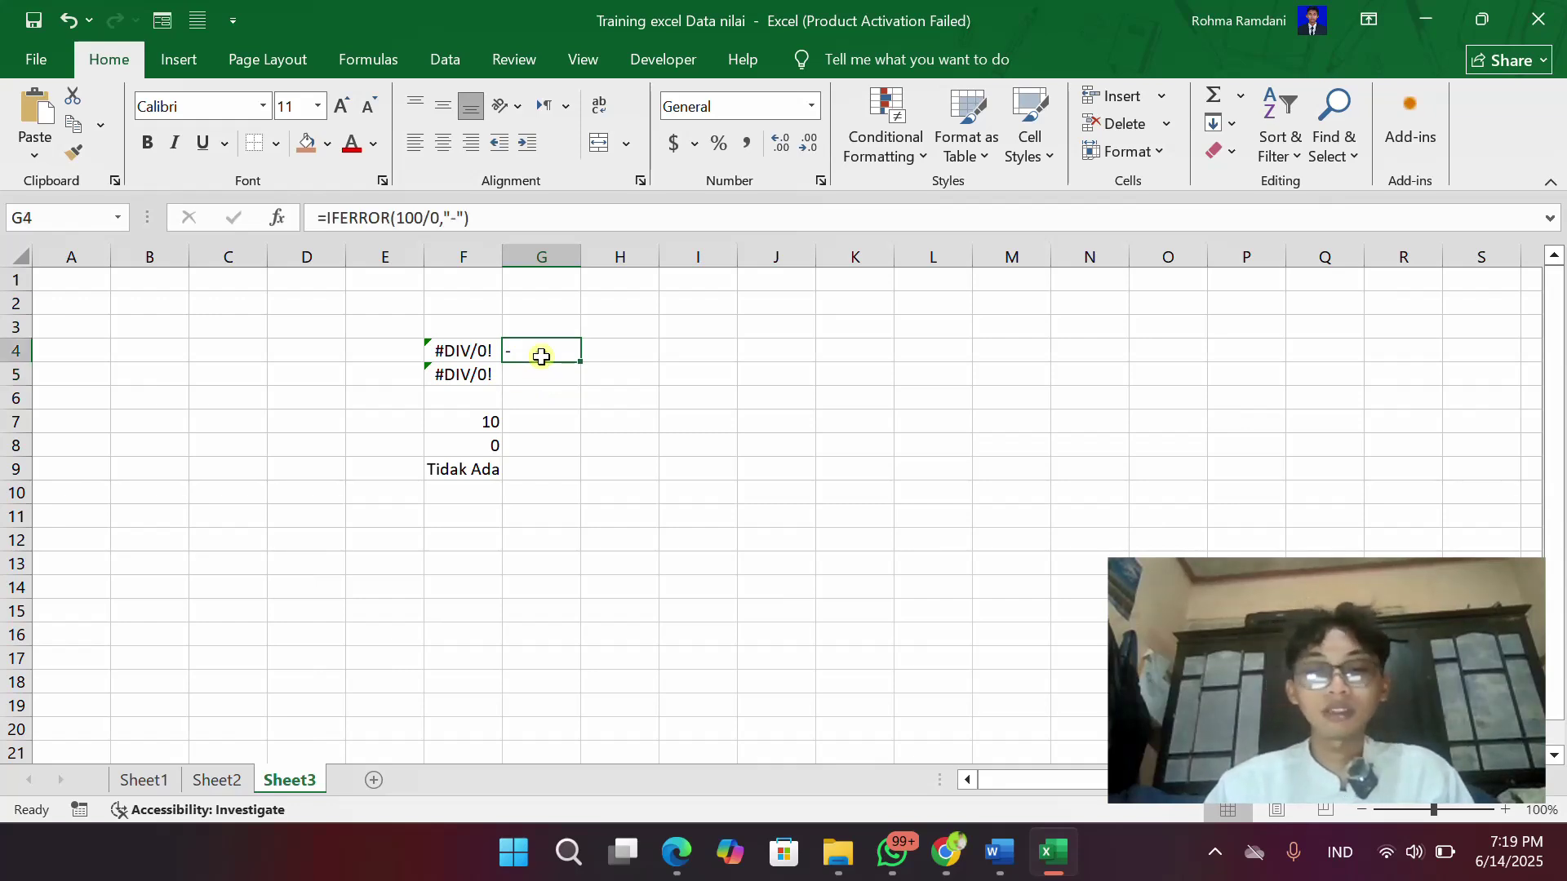
pyautogui.write('=')
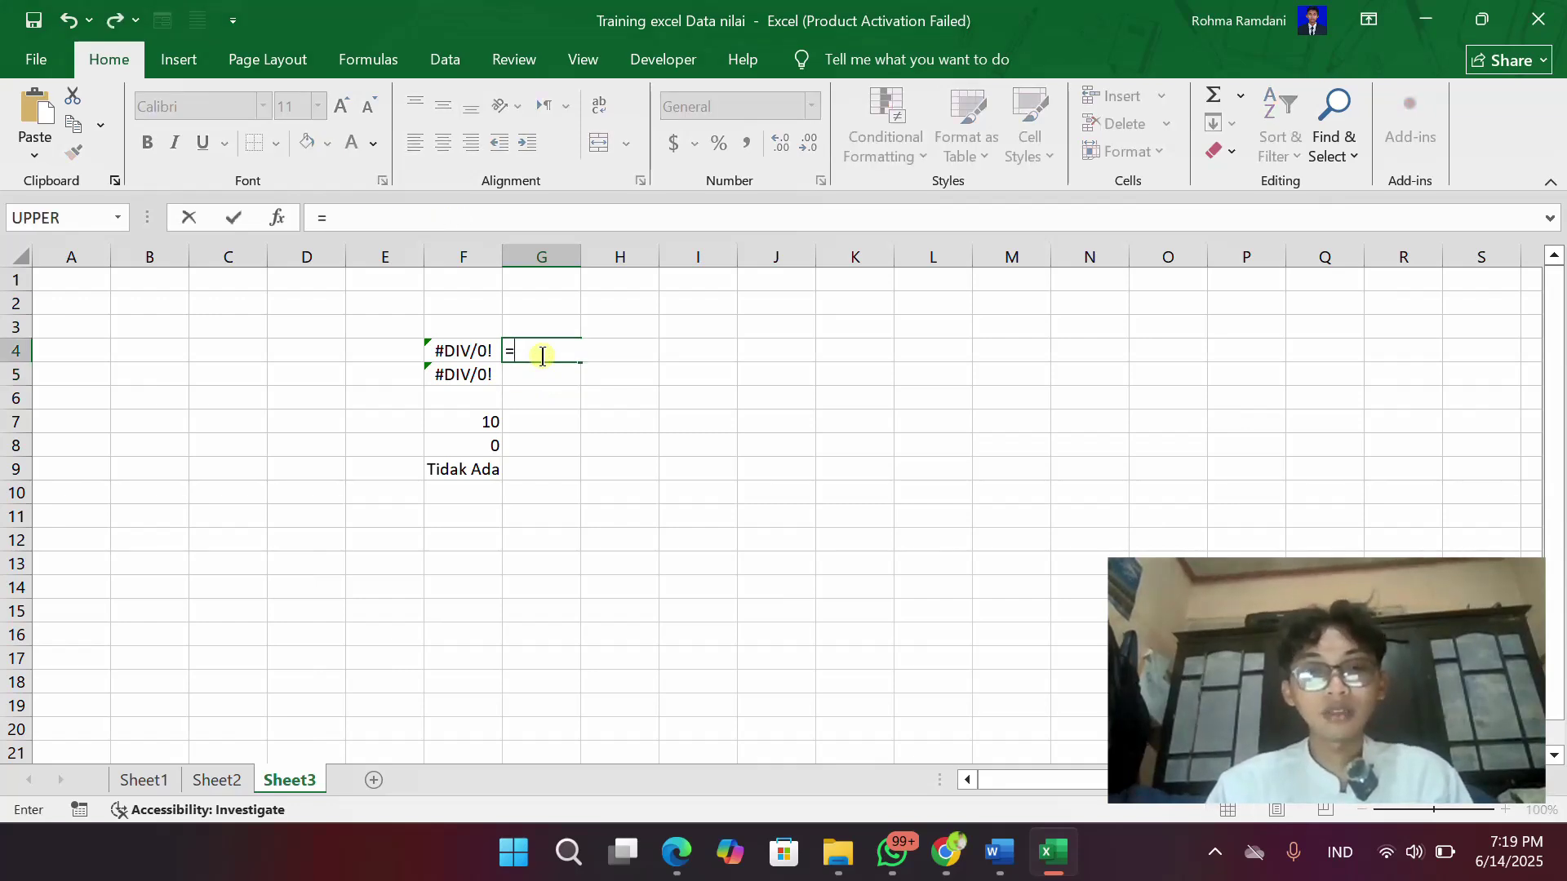
pyautogui.write('100/0')
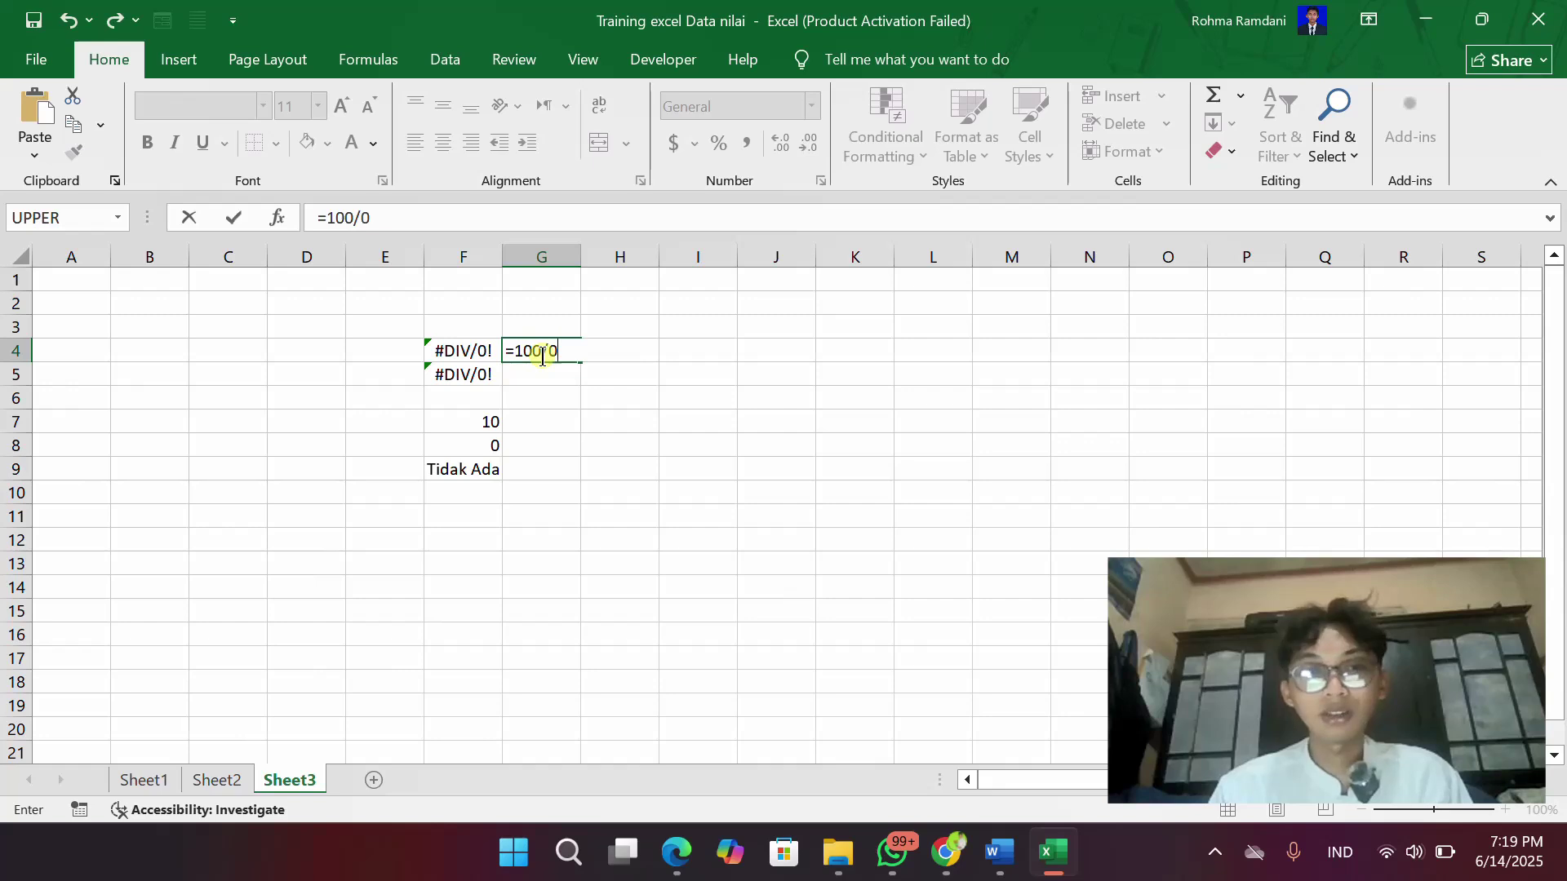
pyautogui.press('Return')
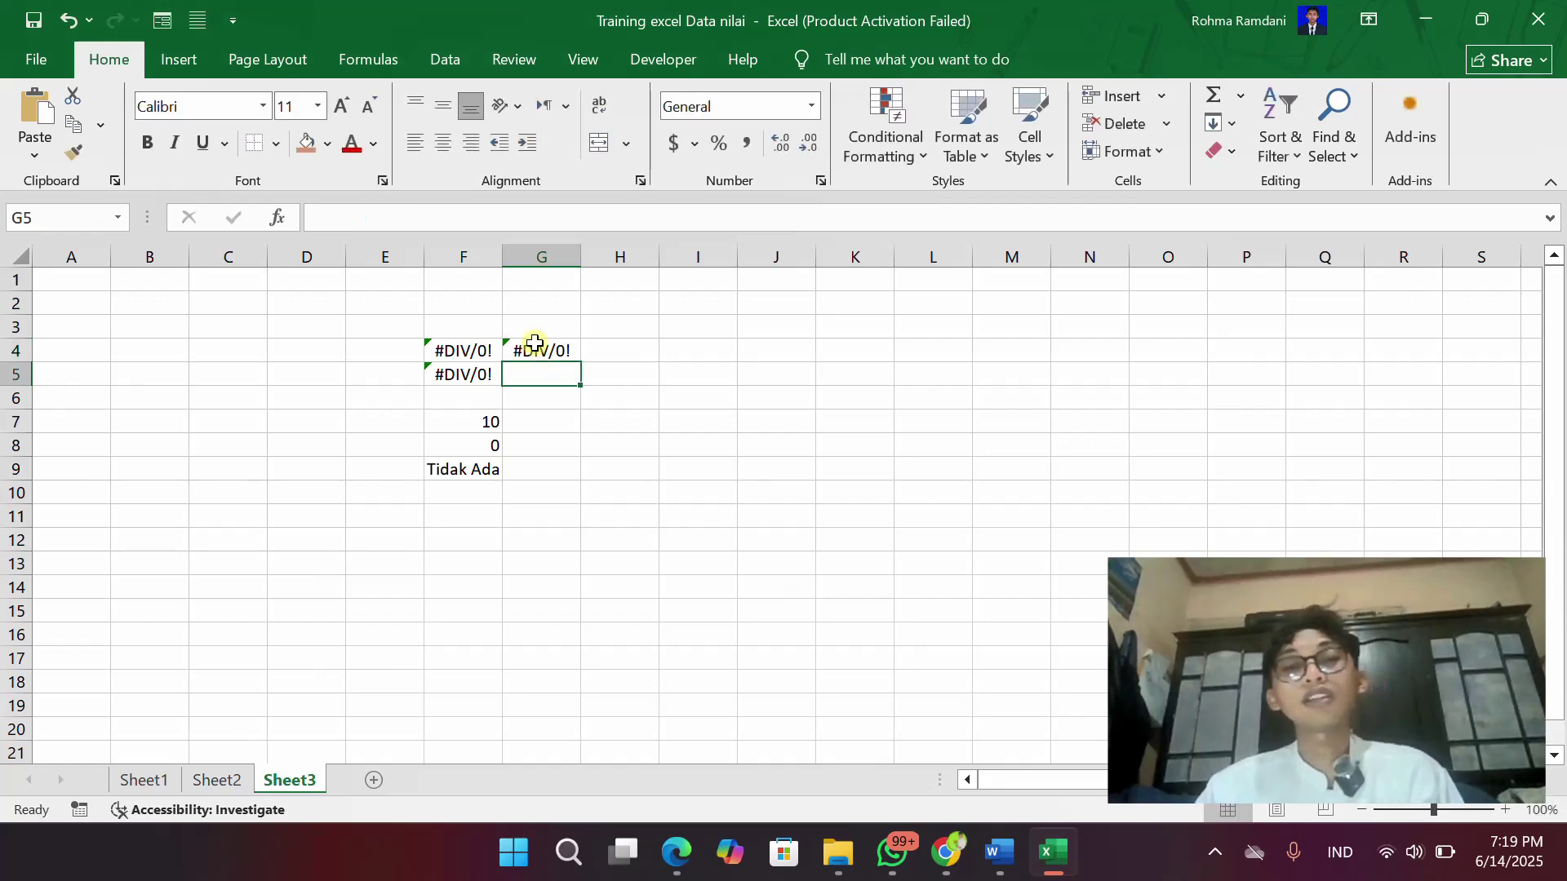
# - Inspect the formulas in G4 and F9, along with the input values in F7 and F8
pyautogui.click(552, 354)
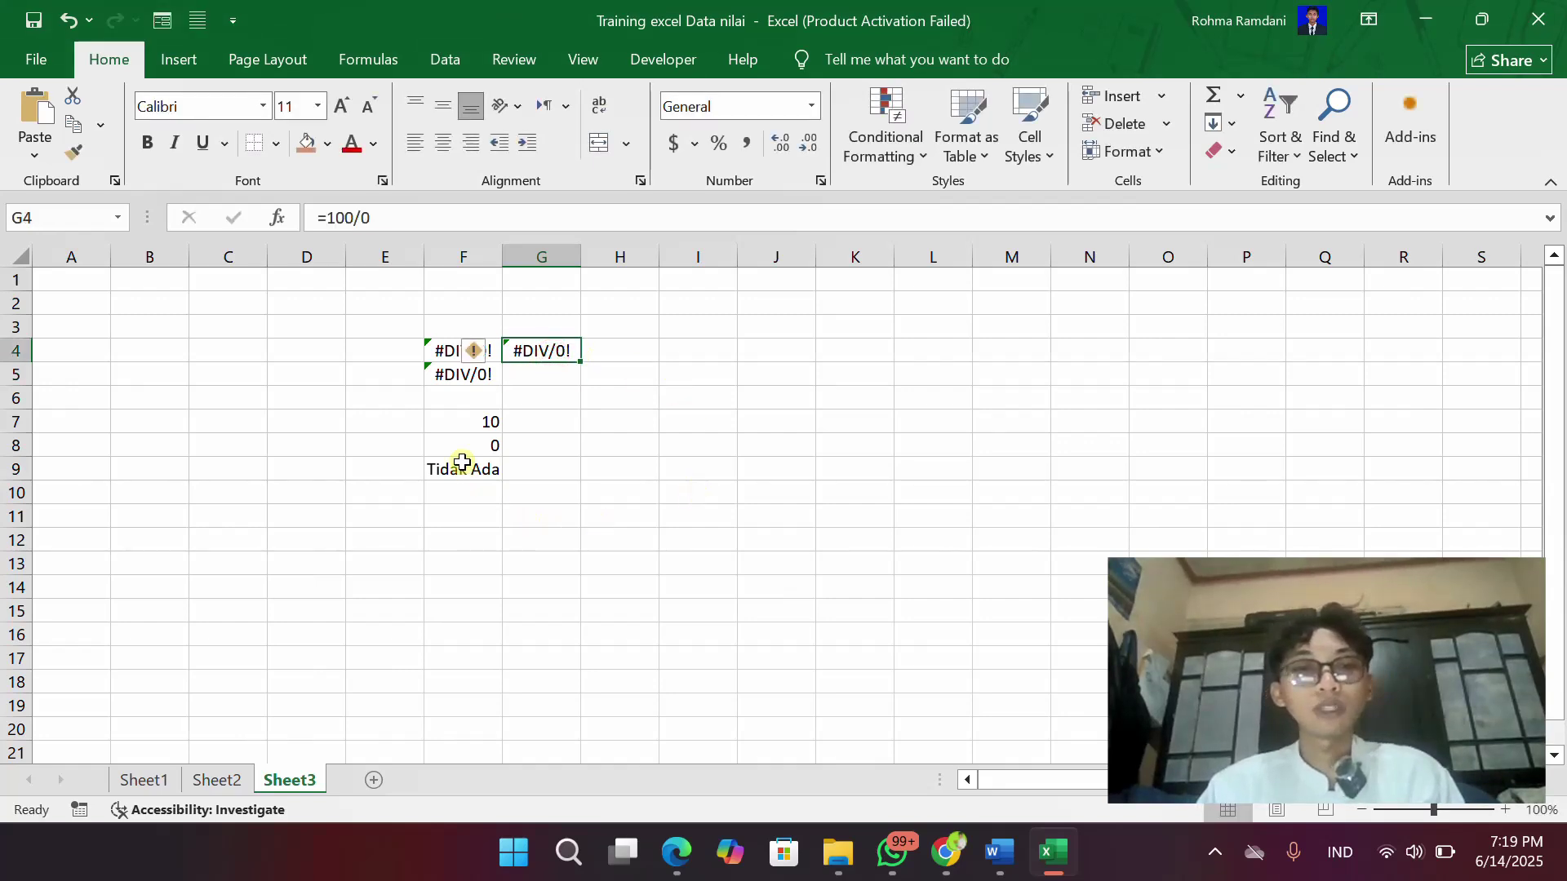
pyautogui.click(467, 422)
pyautogui.click(489, 444)
pyautogui.click(456, 476)
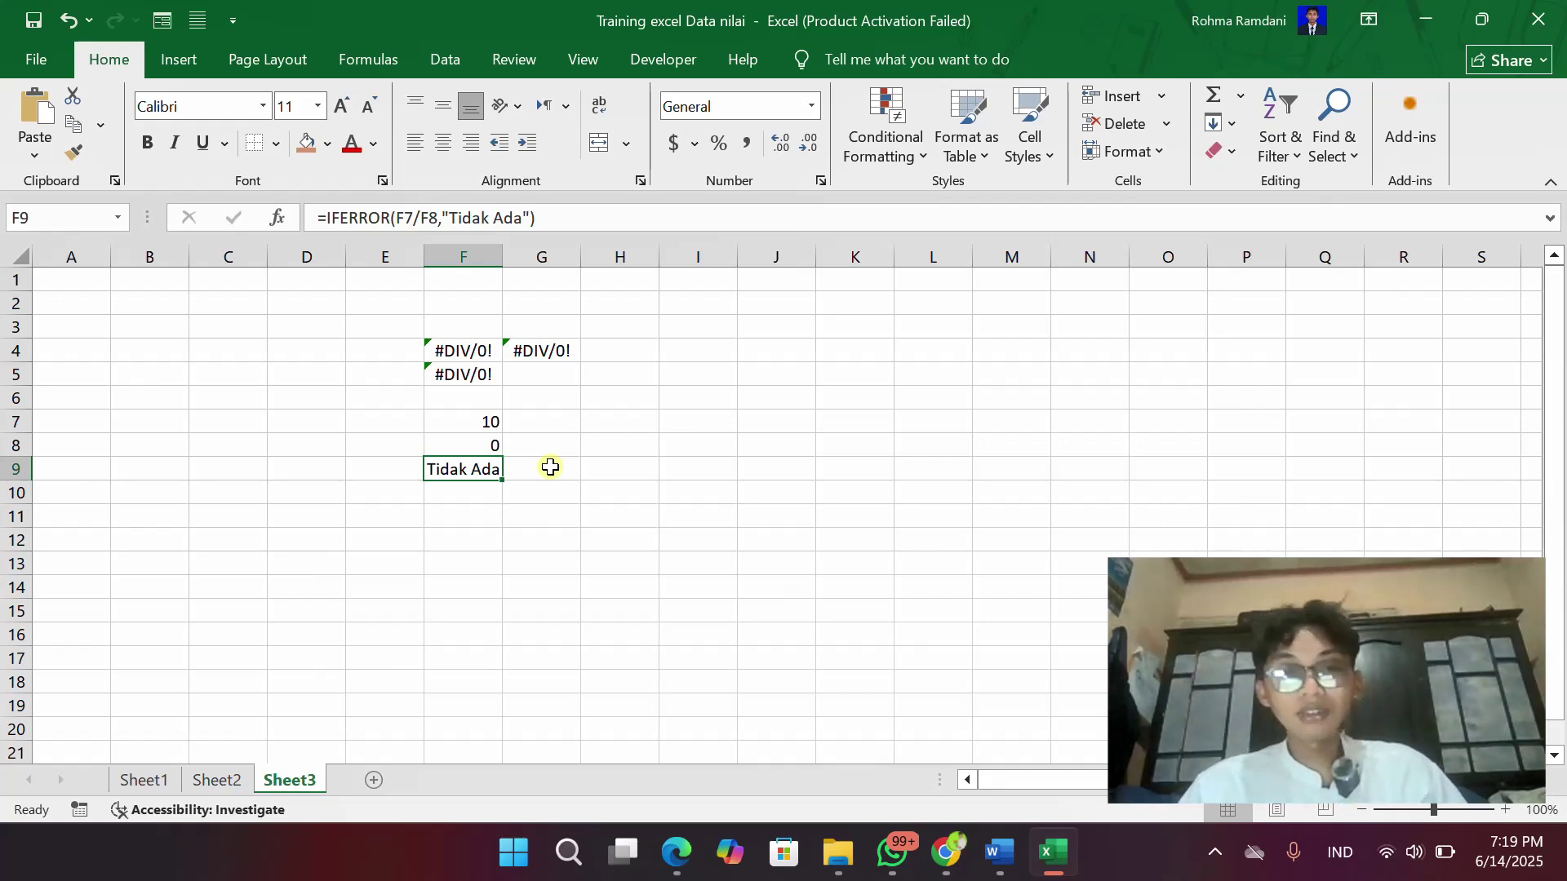
pyautogui.click(640, 403)
pyautogui.click(594, 419)
# - Enter the division formula =10/0 in cell H5
pyautogui.click(622, 372)
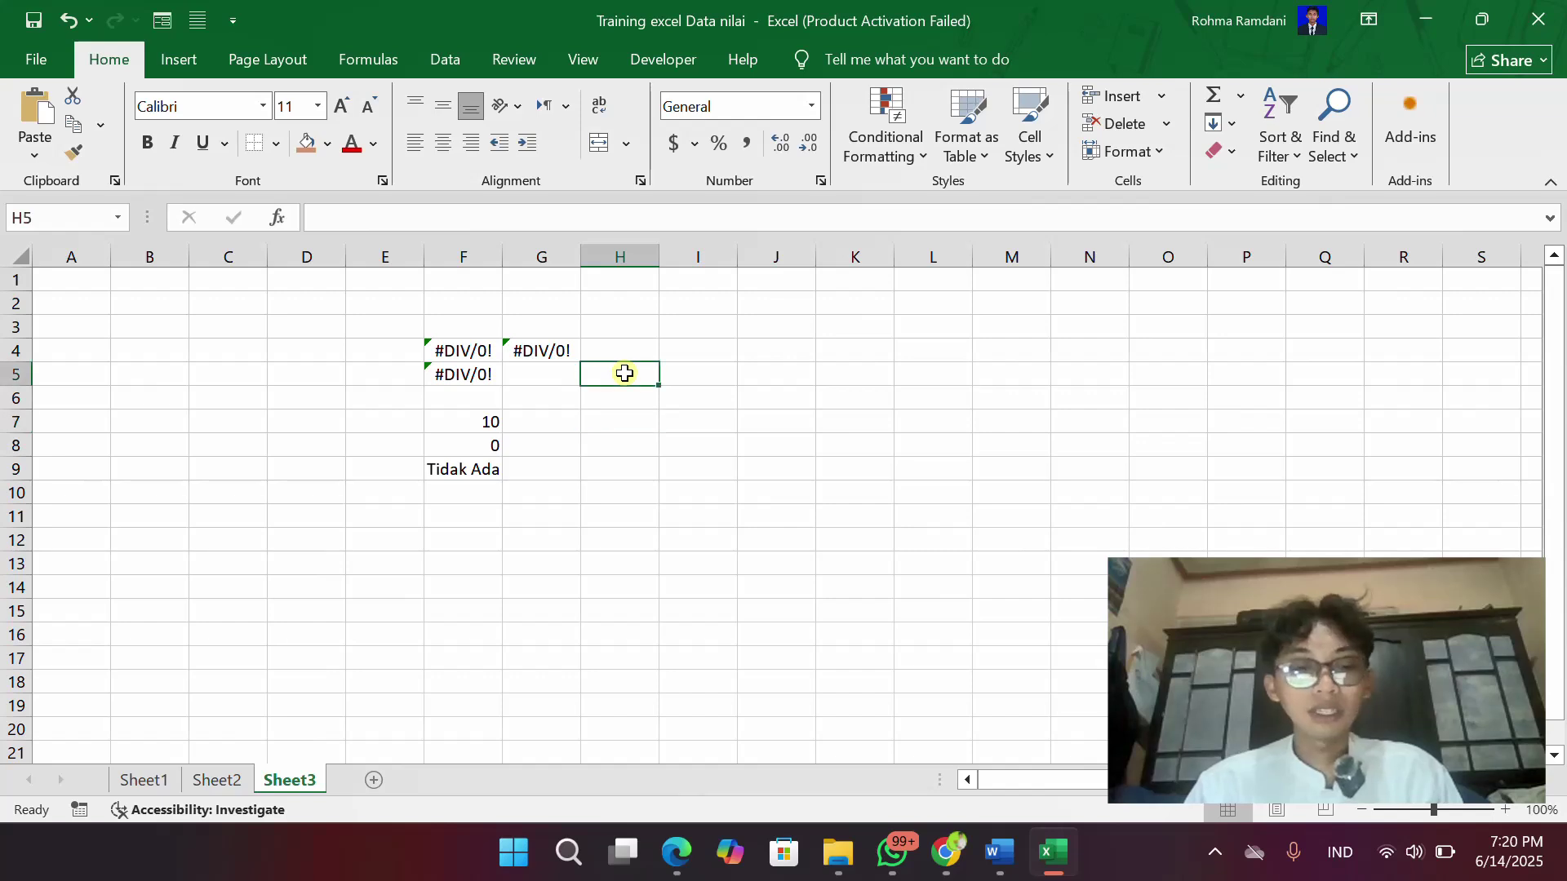
pyautogui.doubleClick(624, 372)
pyautogui.write('10')
pyautogui.press('BackSpace')
pyautogui.press('BackSpace')
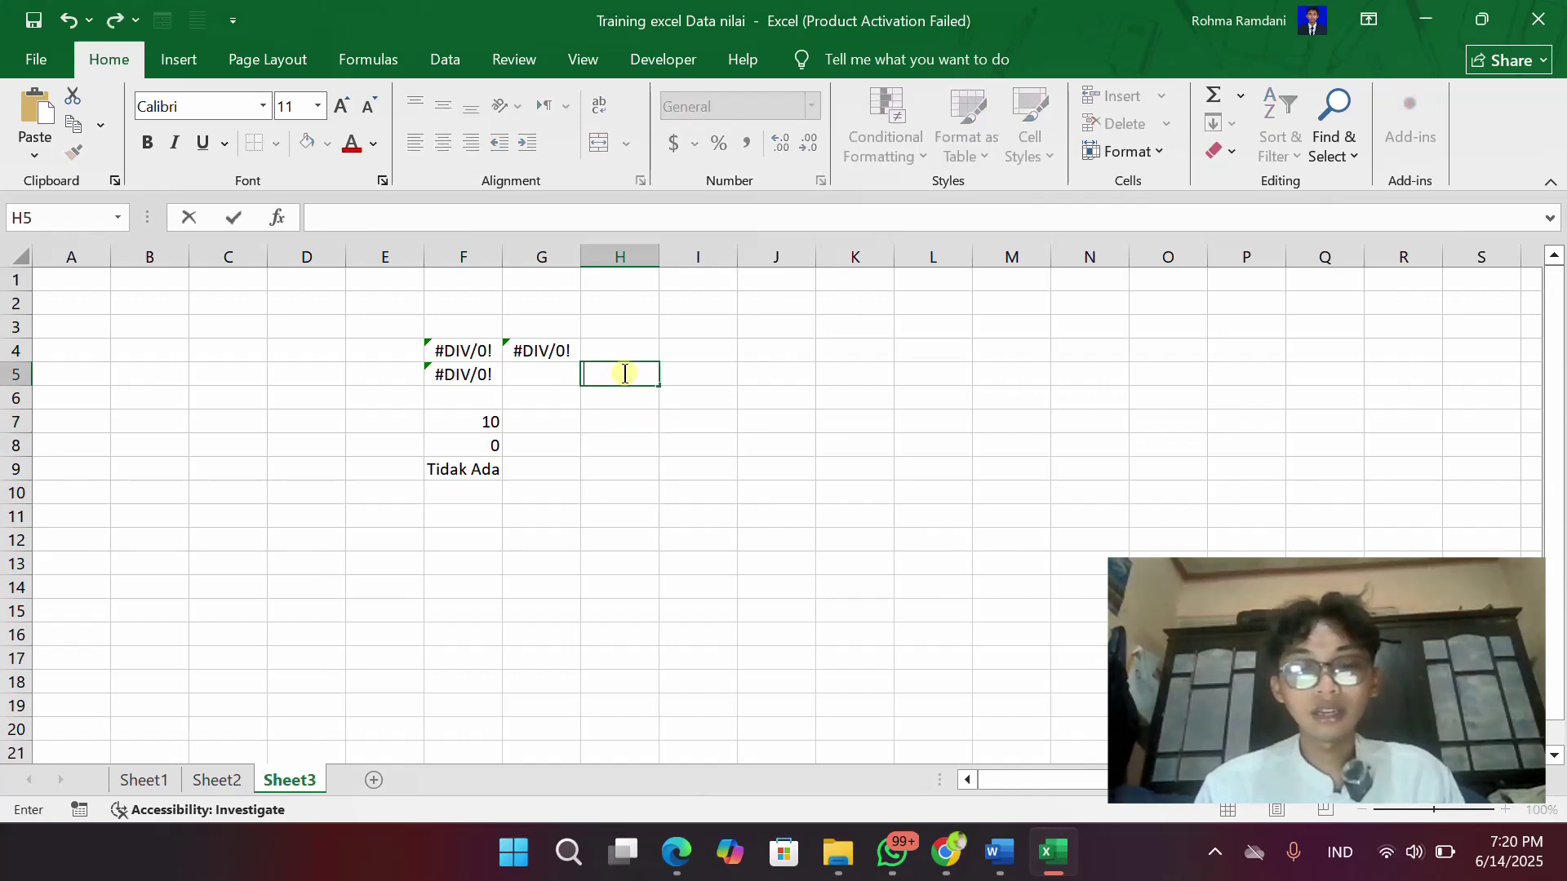
pyautogui.write('=10')
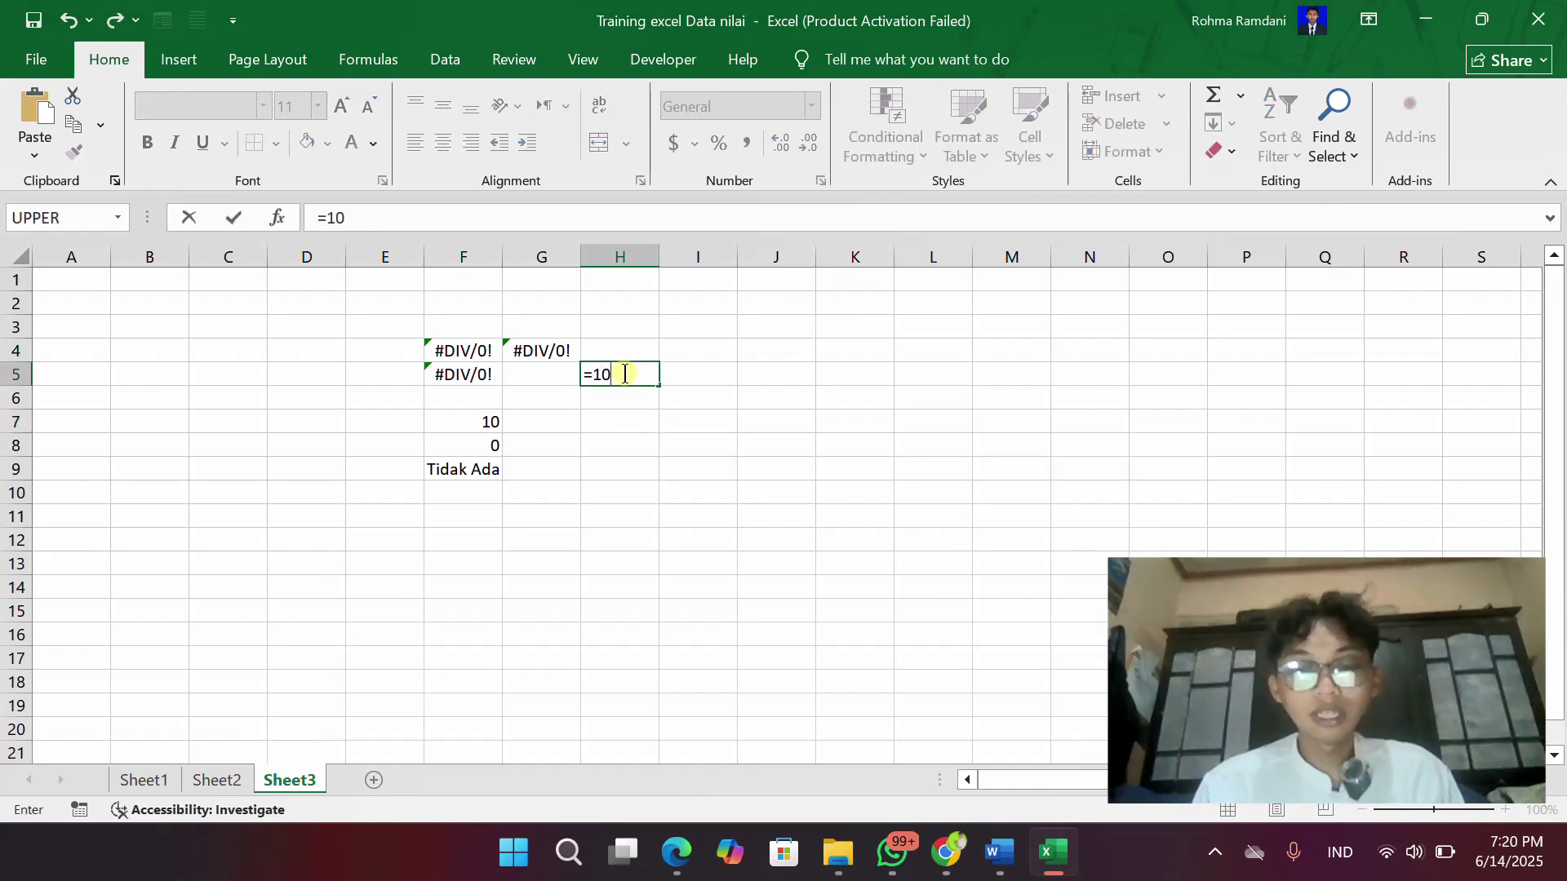
pyautogui.write('/0')
pyautogui.press('Return')
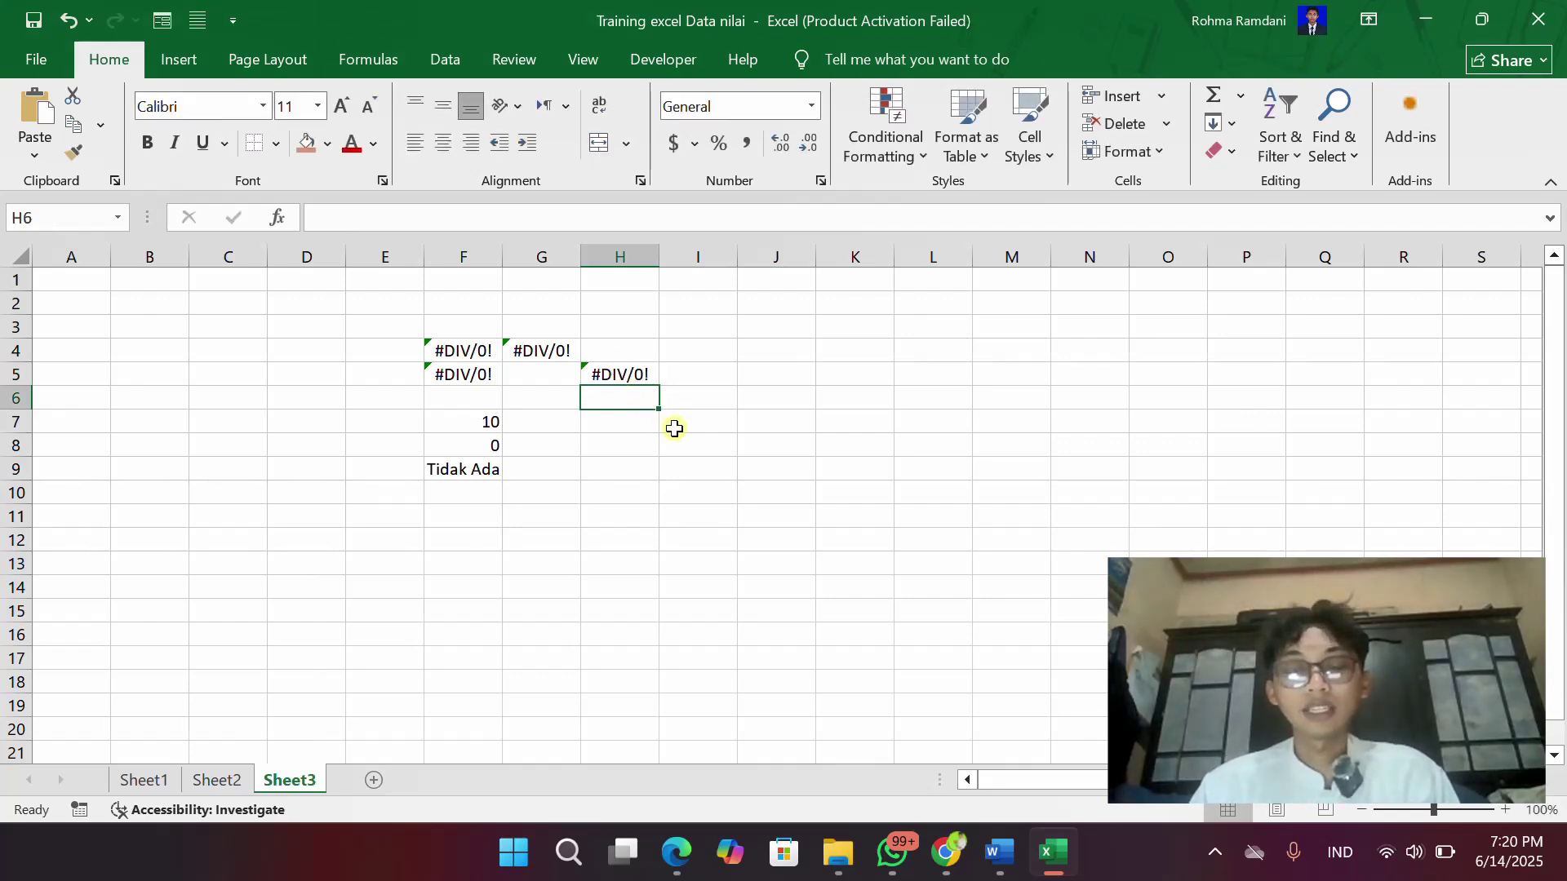
# - Enter the formula =IFERROR(10/0,"Tidak Ada") in cell H6, directly below the plain division
pyautogui.write('=')
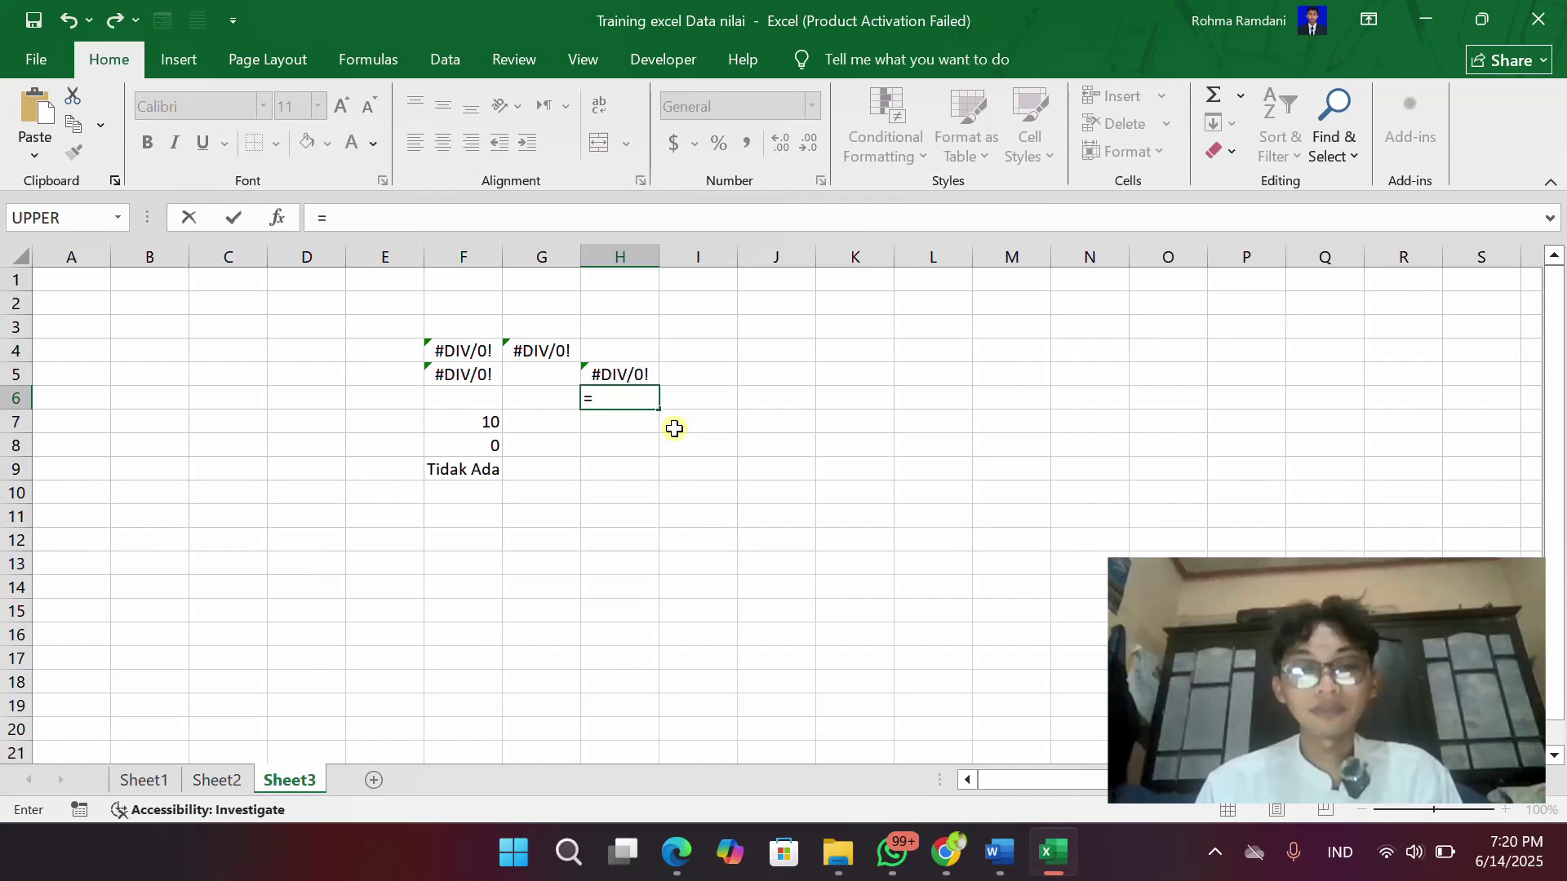
pyautogui.write('if')
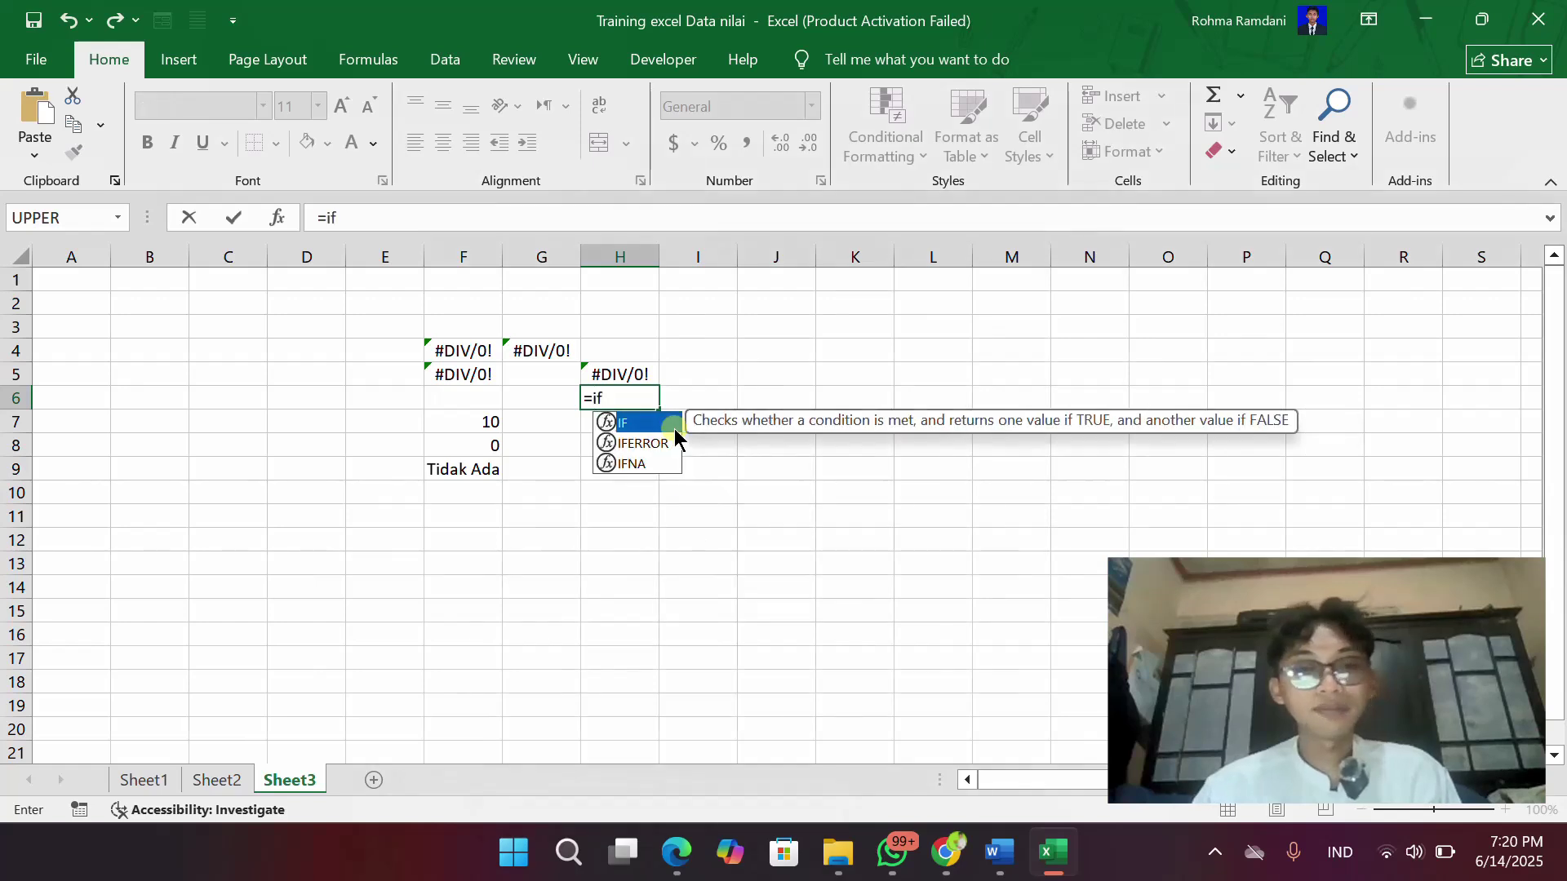
pyautogui.doubleClick(674, 426)
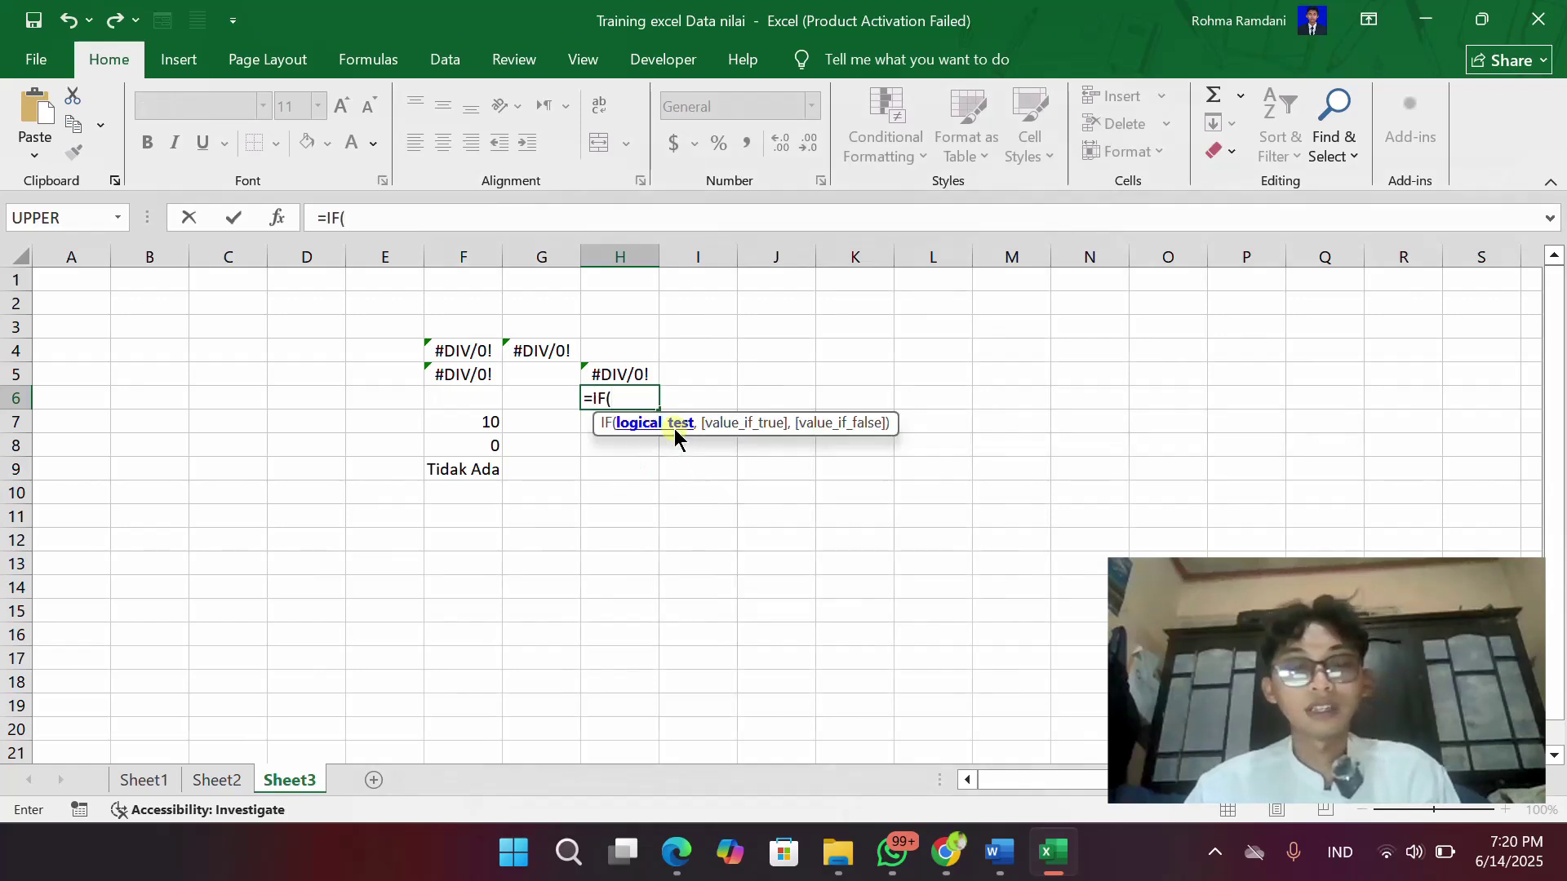
pyautogui.press('BackSpace')
pyautogui.write('e')
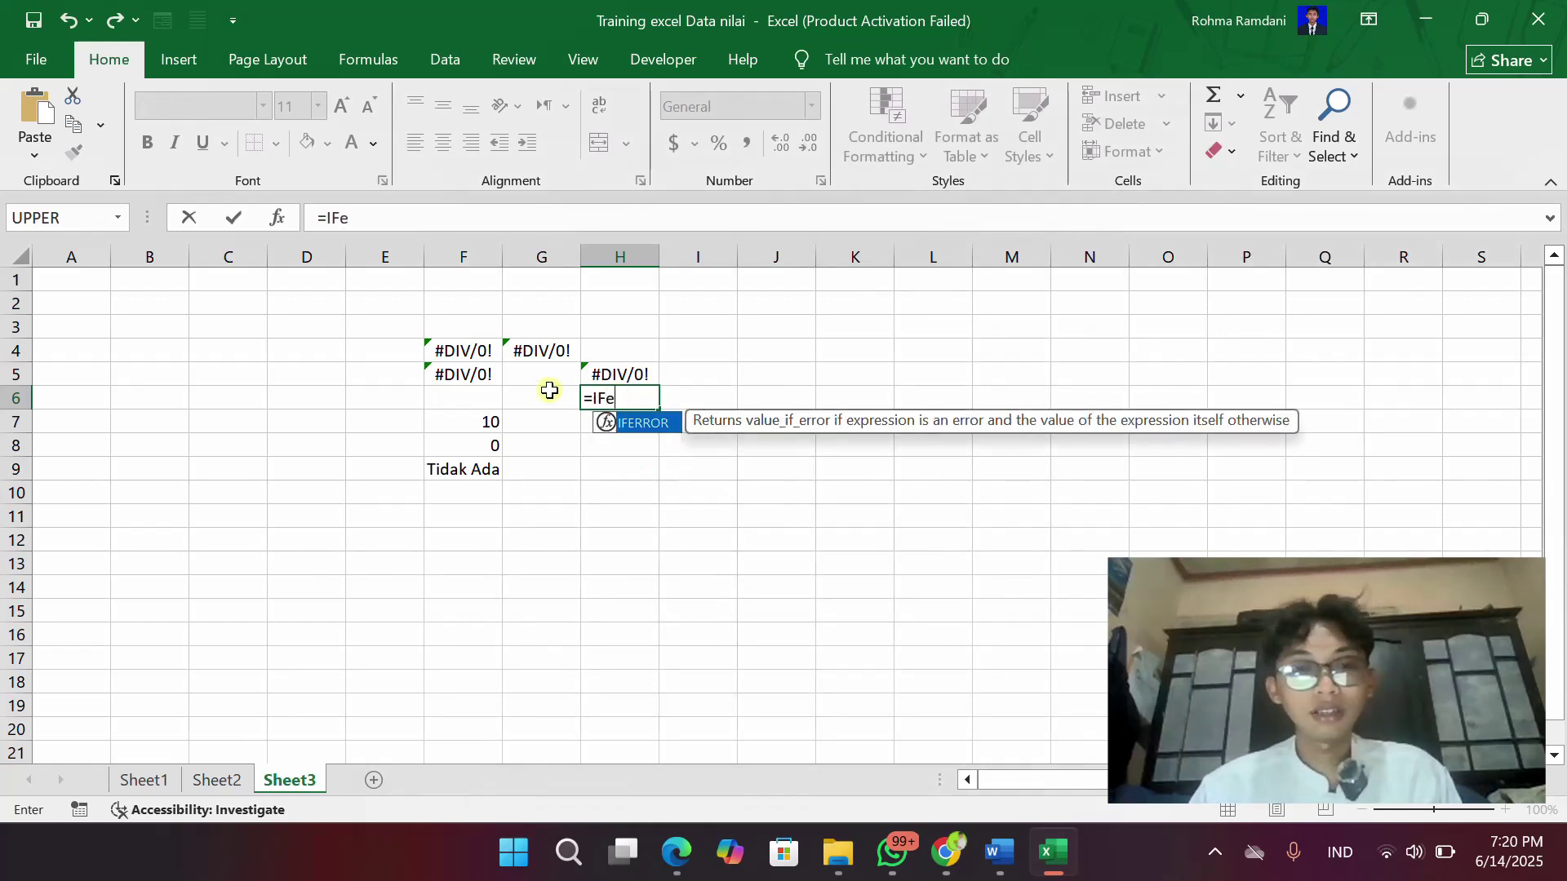
pyautogui.press('Tab')
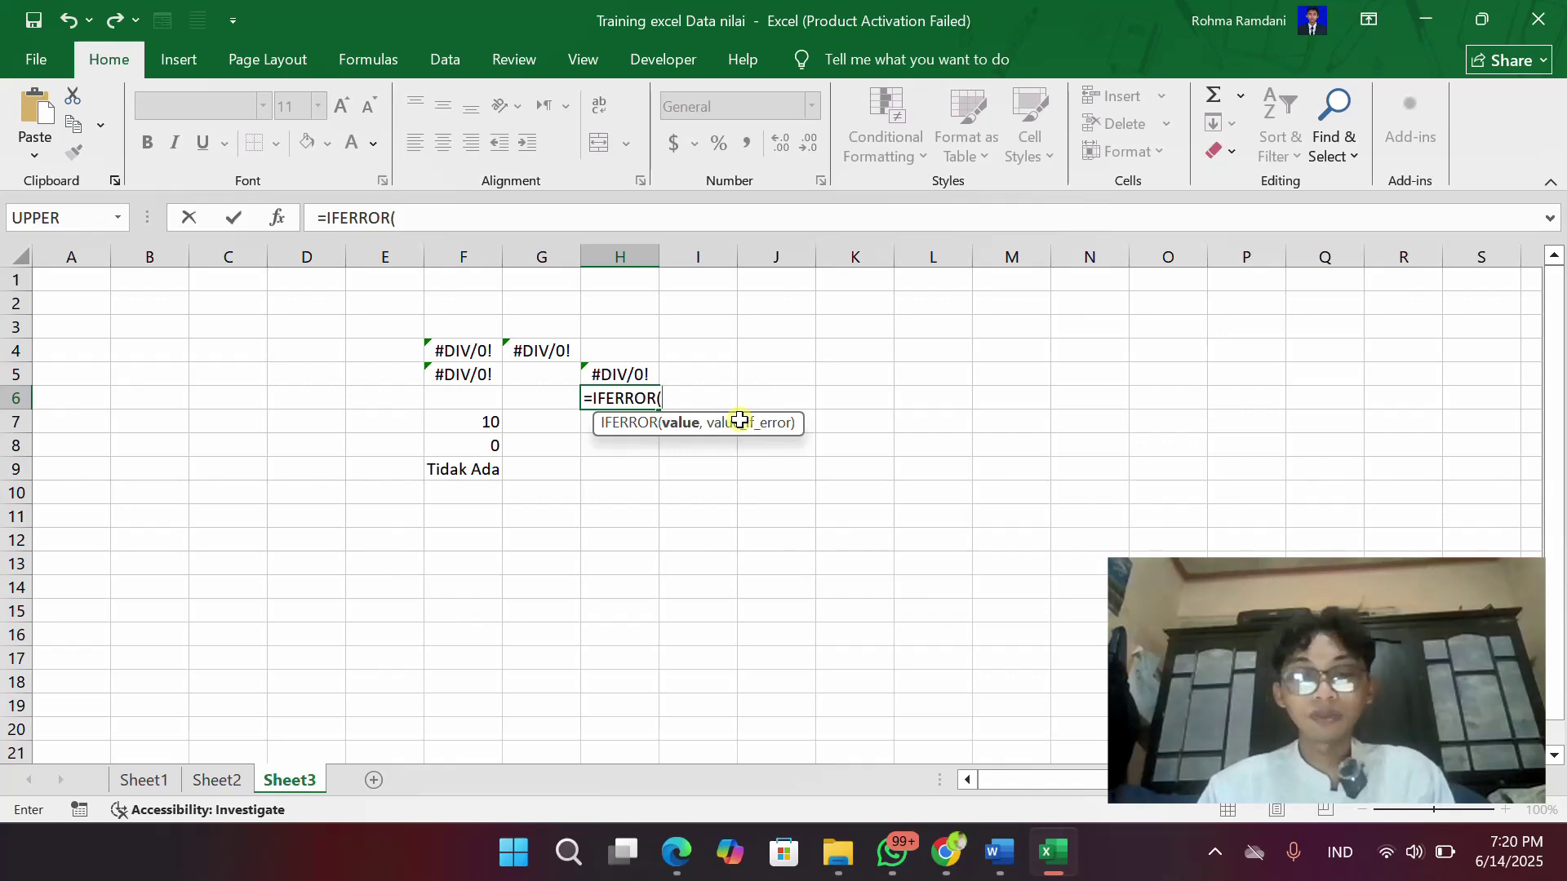
pyautogui.write('10')
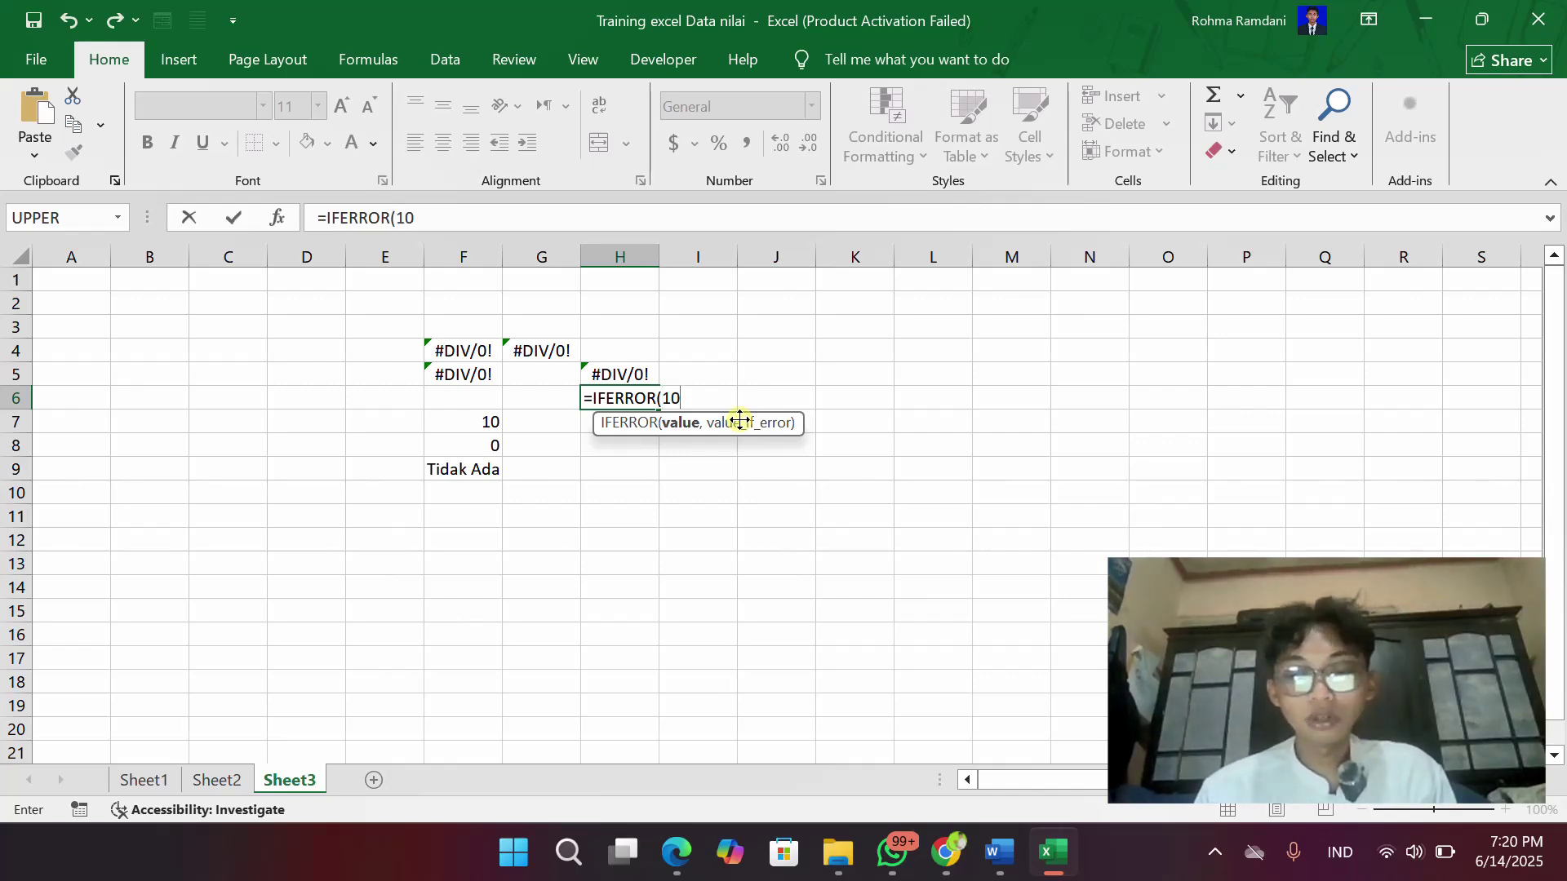
pyautogui.write('/0')
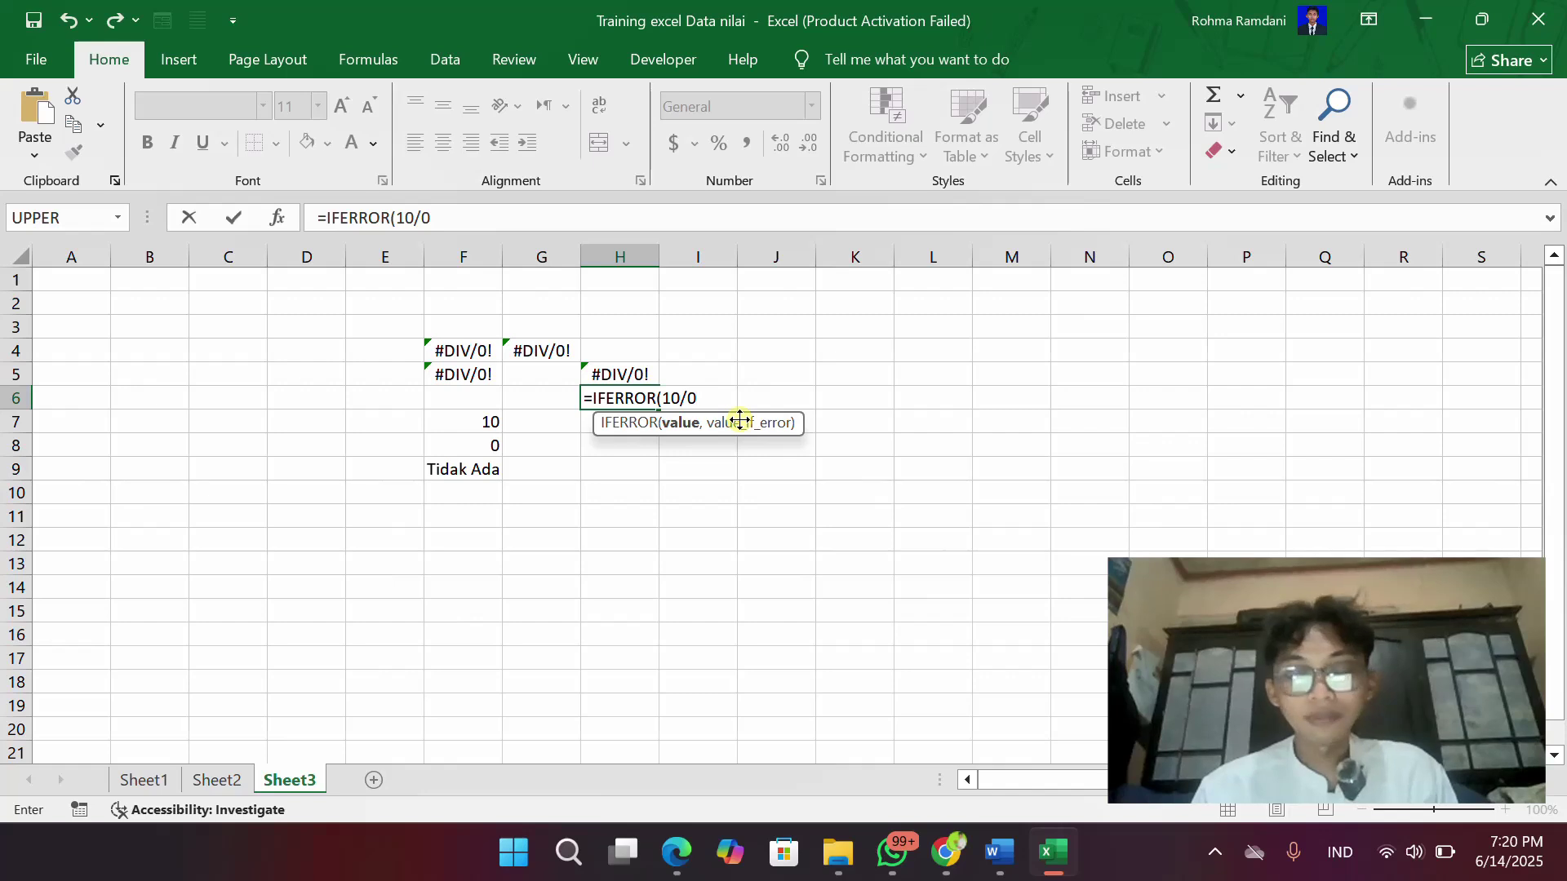
pyautogui.write(',')
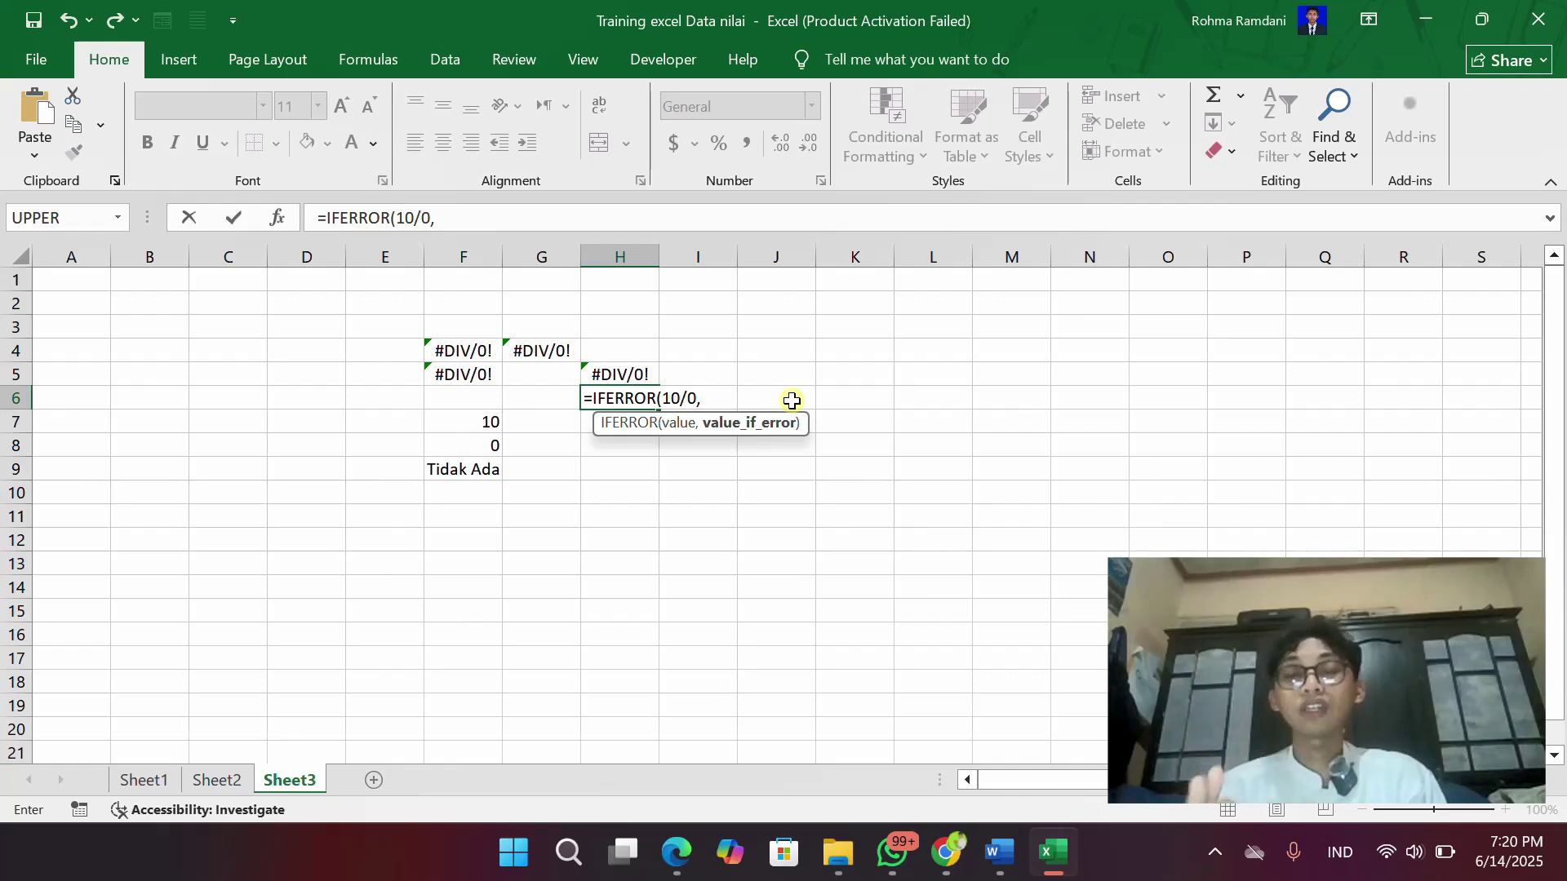
pyautogui.write('"')
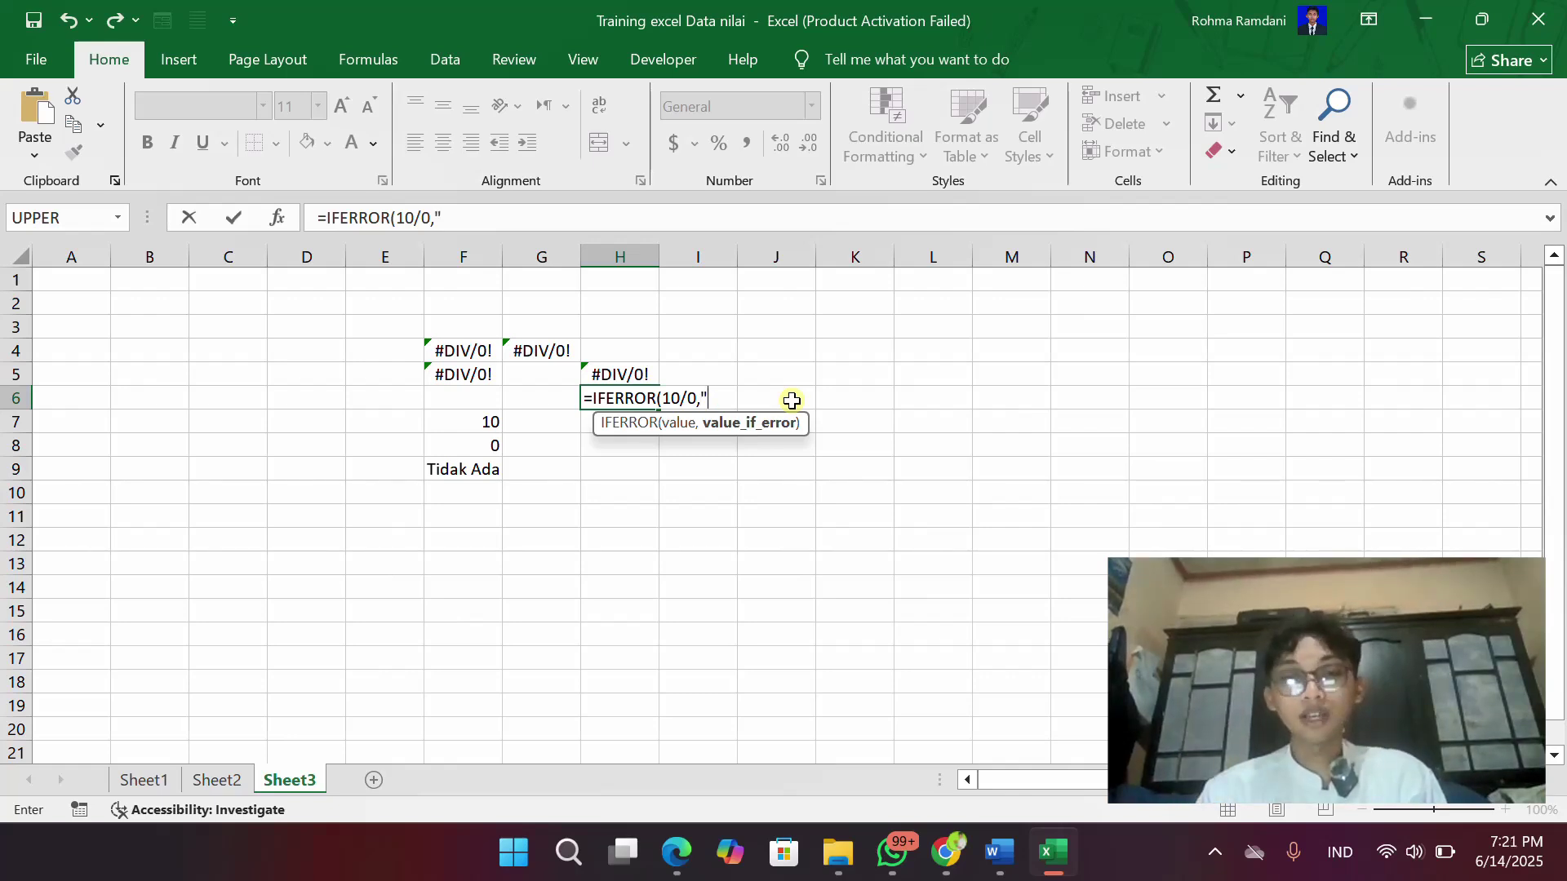
pyautogui.write('Tid')
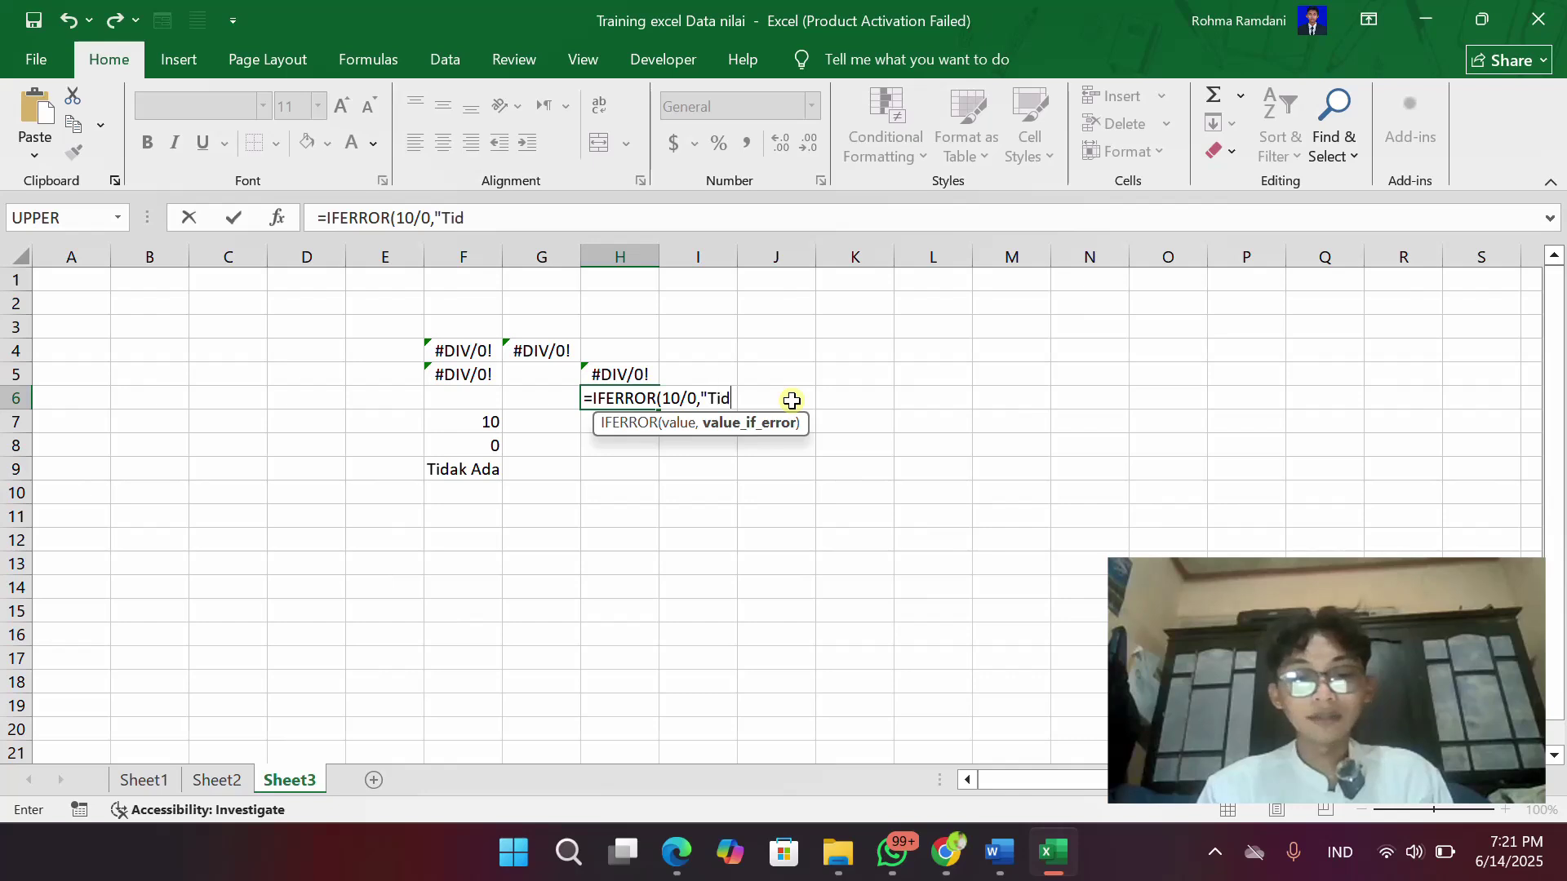
pyautogui.write('ak Ada')
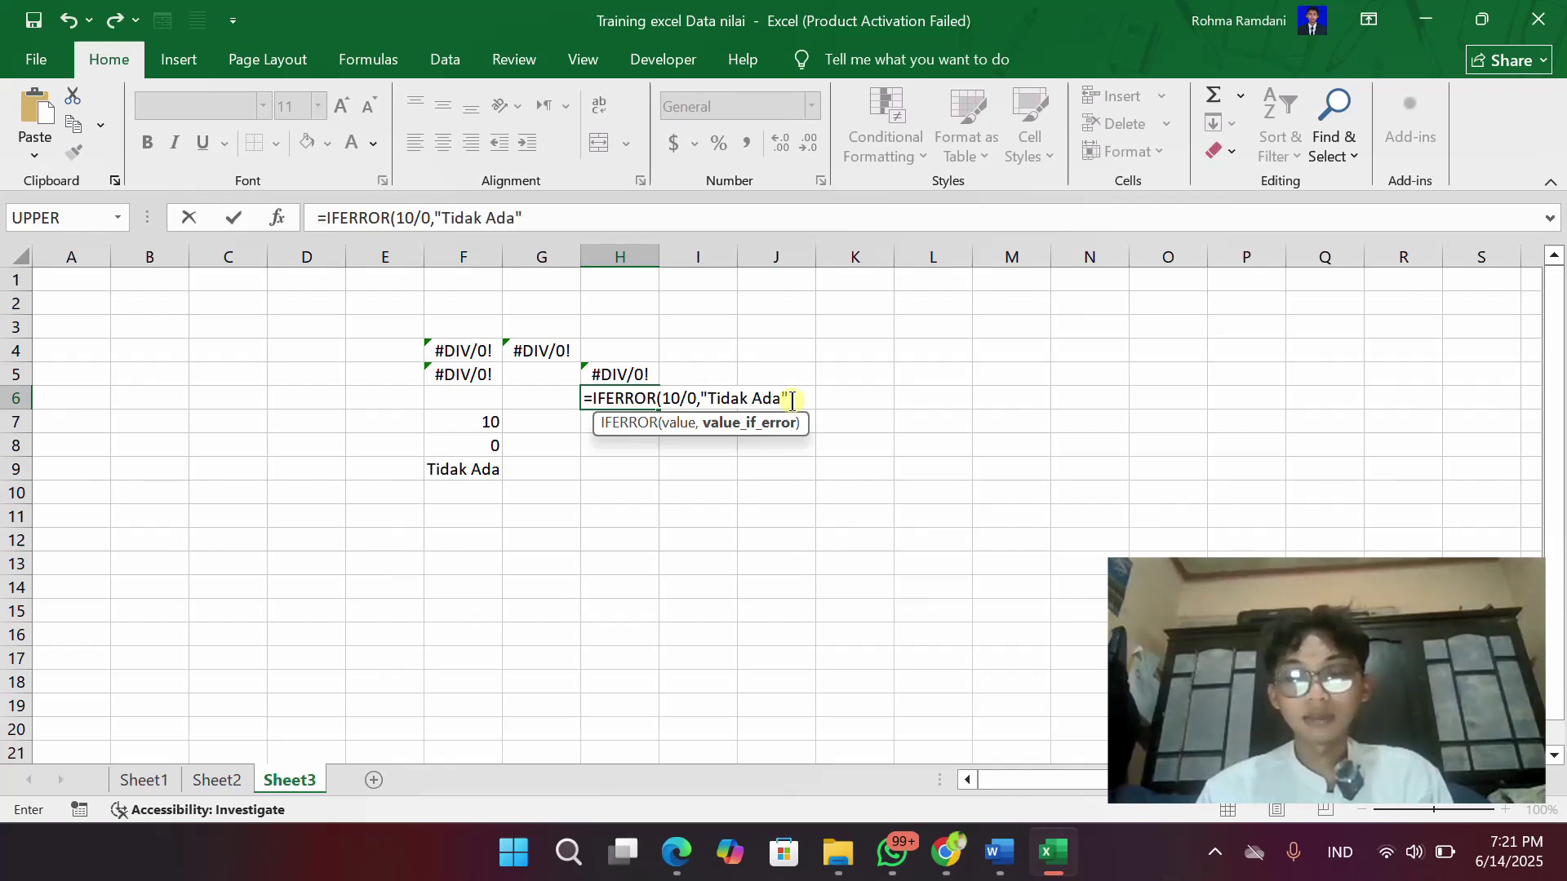
pyautogui.write('")')
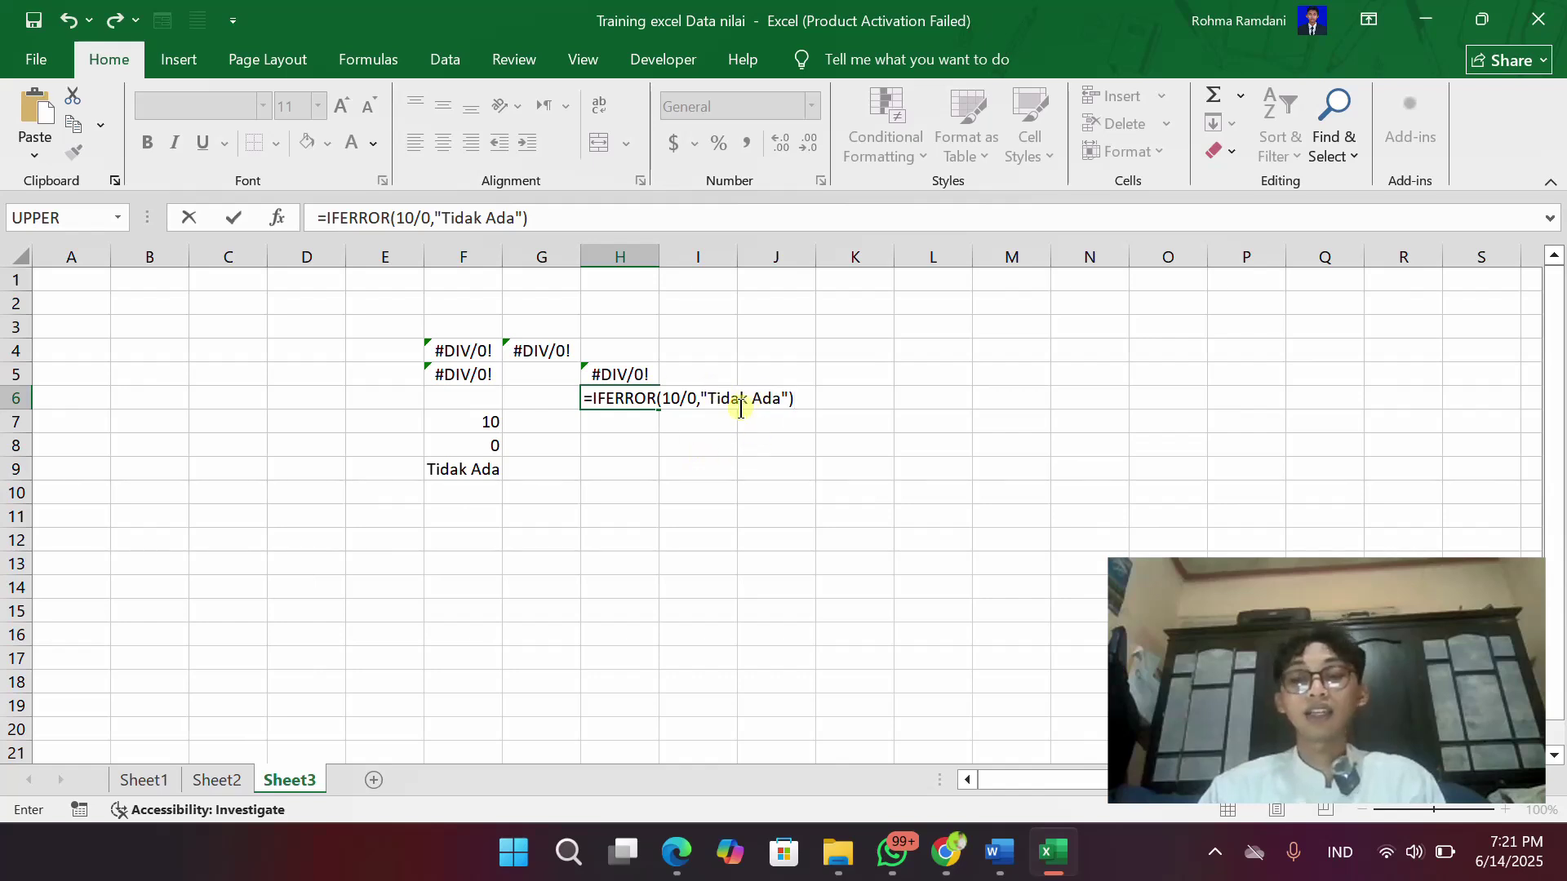
pyautogui.press('Return')
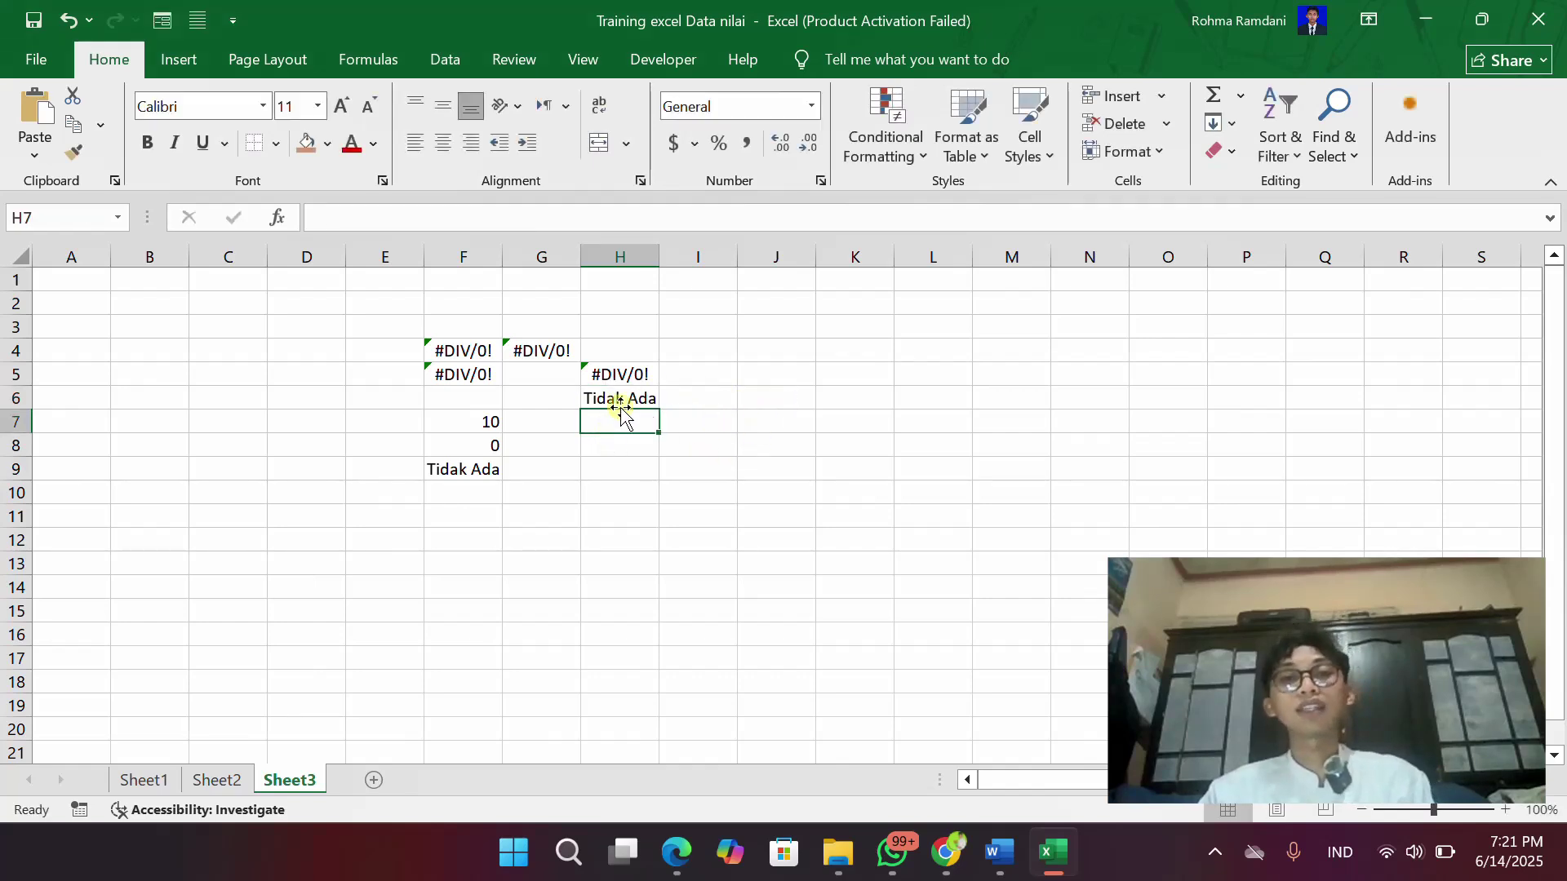
pyautogui.click(620, 400)
# - Enter the value 100 in cell I3
pyautogui.click(697, 349)
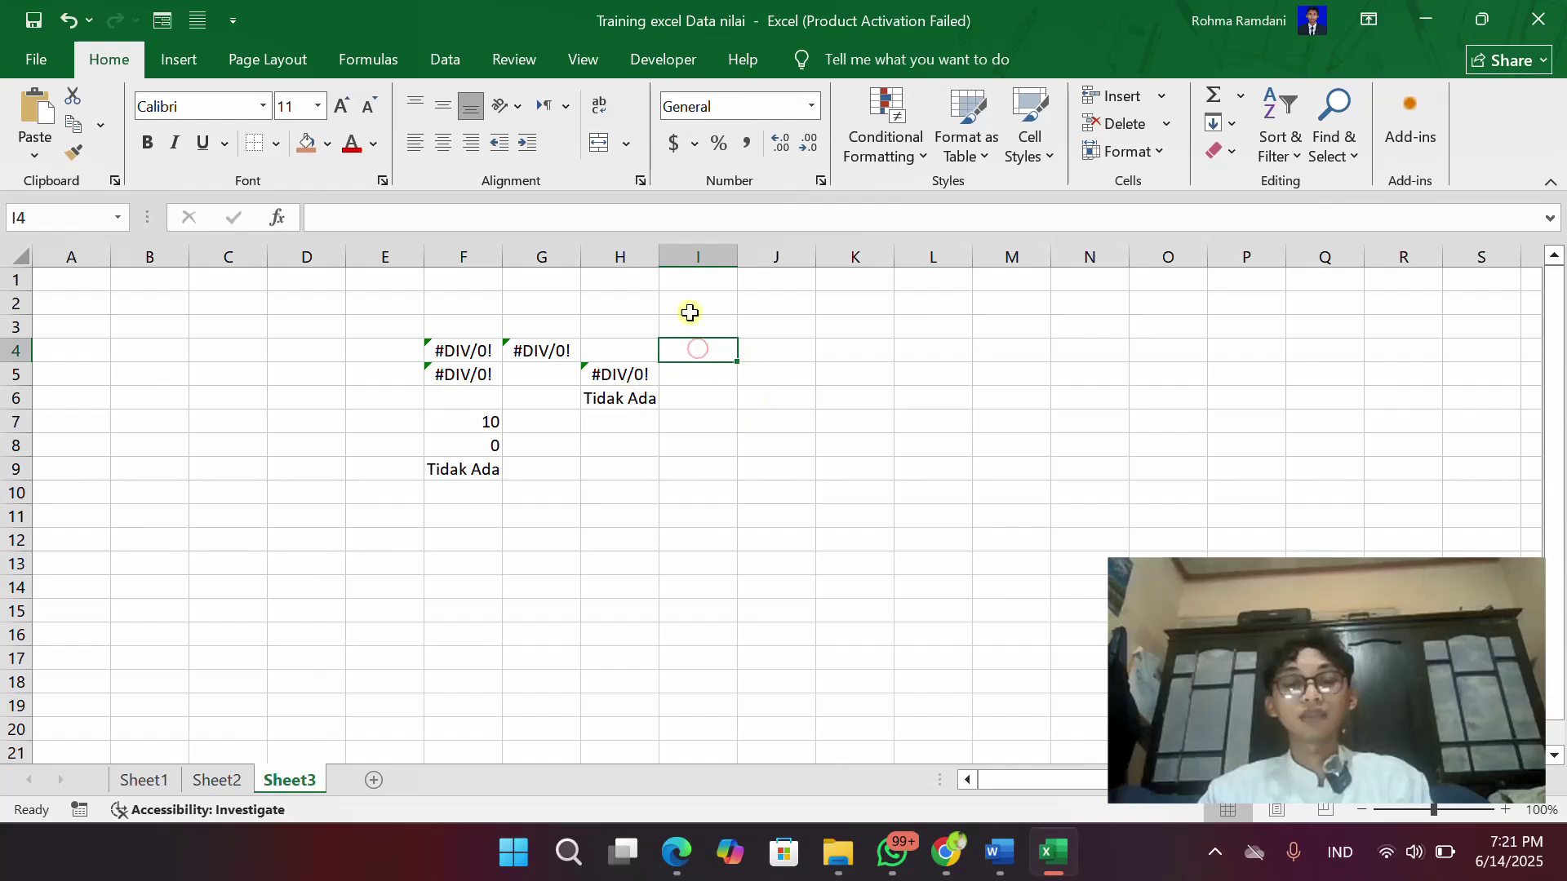
pyautogui.click(710, 325)
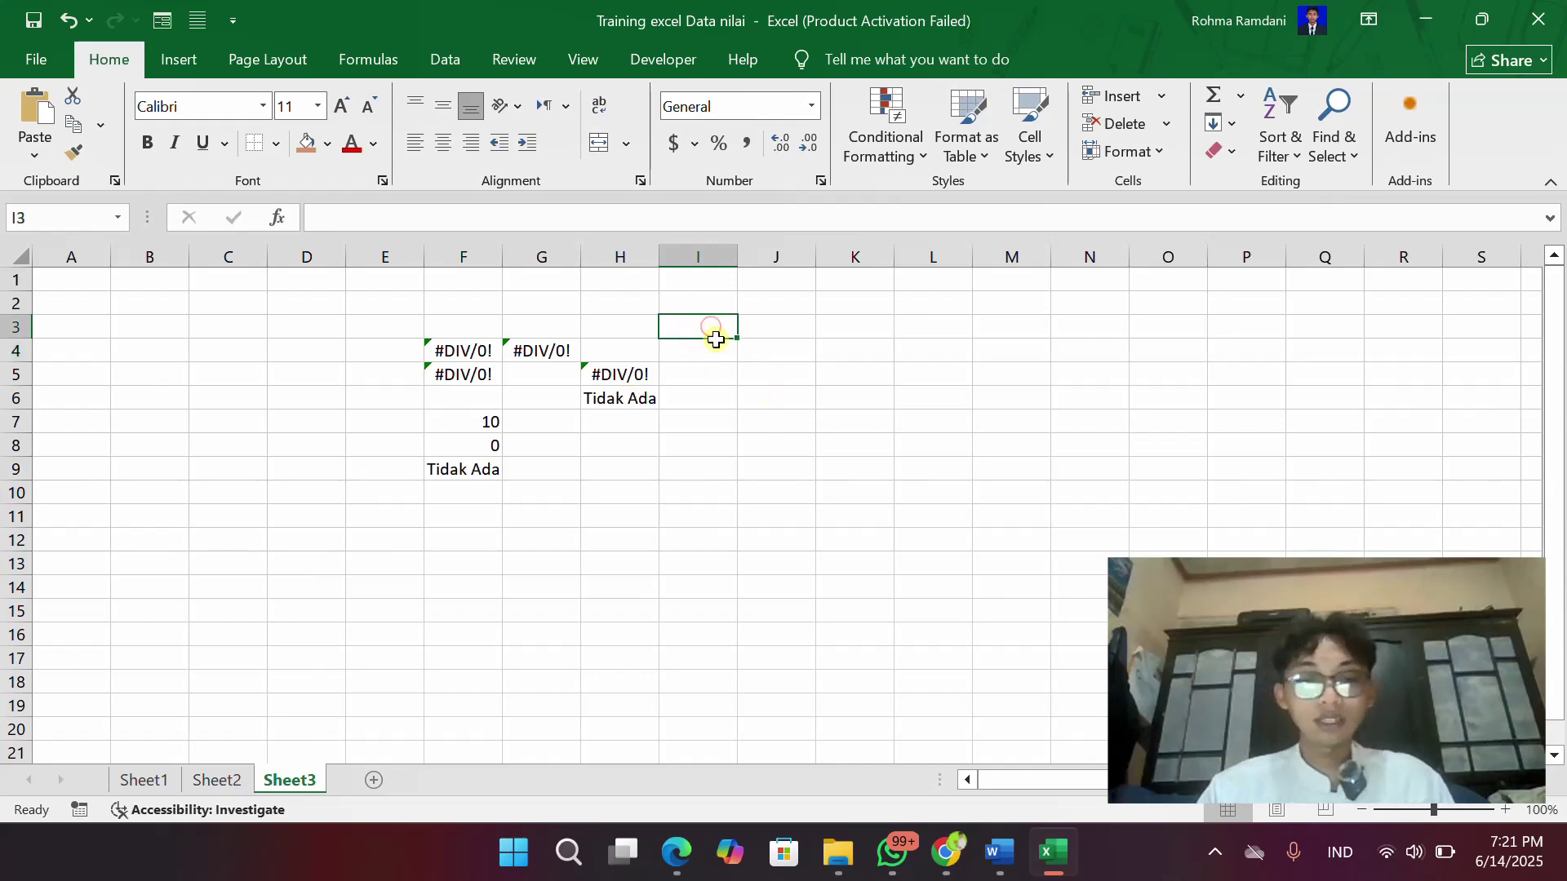
pyautogui.write('100')
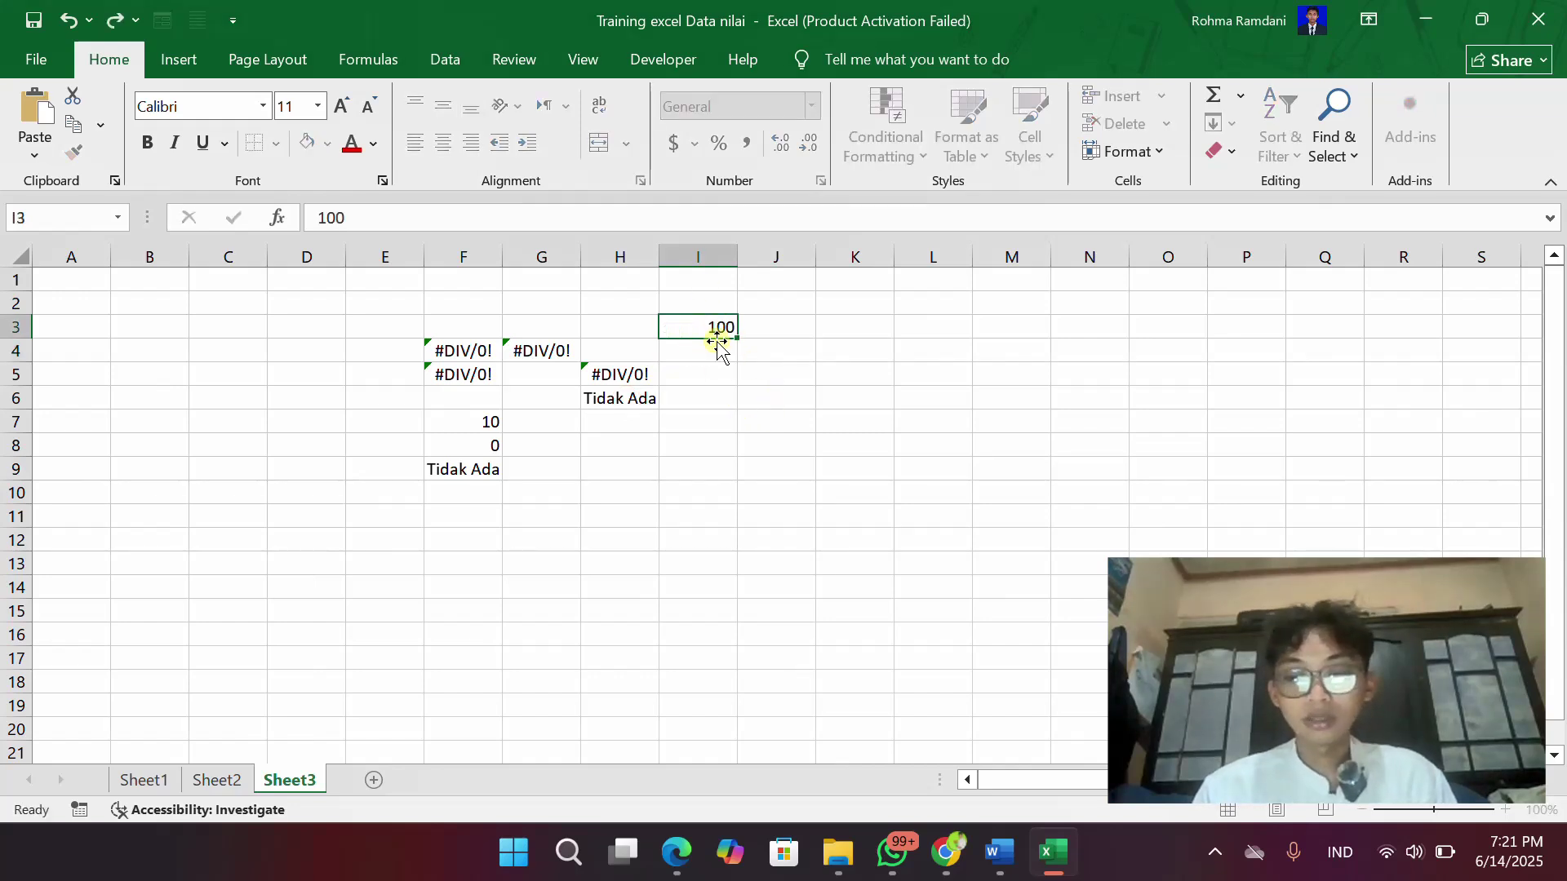
pyautogui.press('pagedown')
pyautogui.press('Right')
pyautogui.click(680, 403)
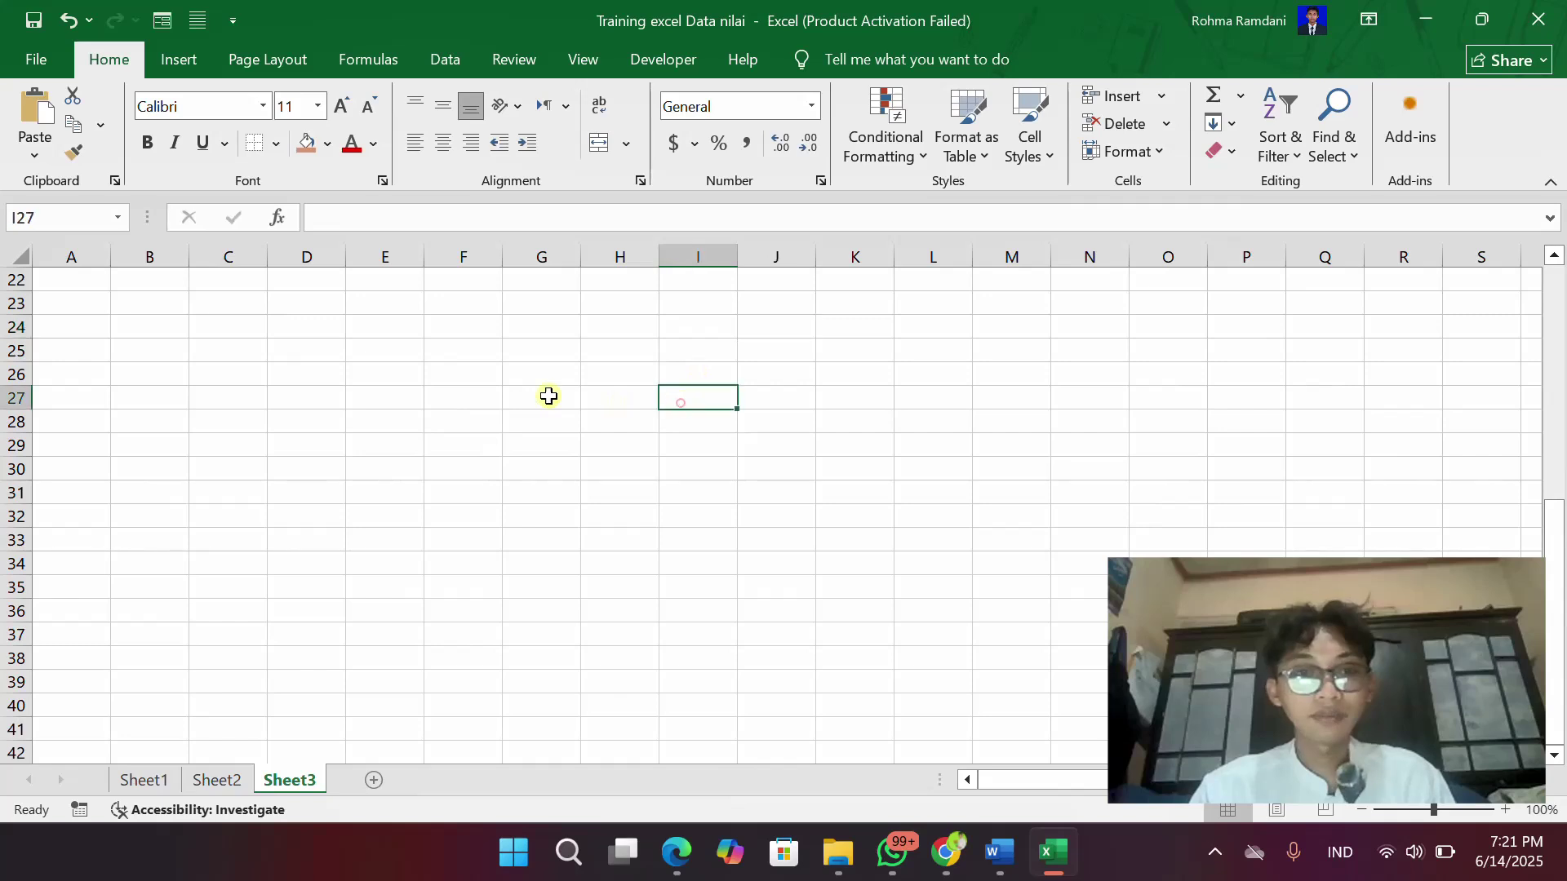
# - Enter the value 0 in cell J3, beside the 100
pyautogui.scroll(1, 548, 396)
pyautogui.scroll(3, 163, 333)
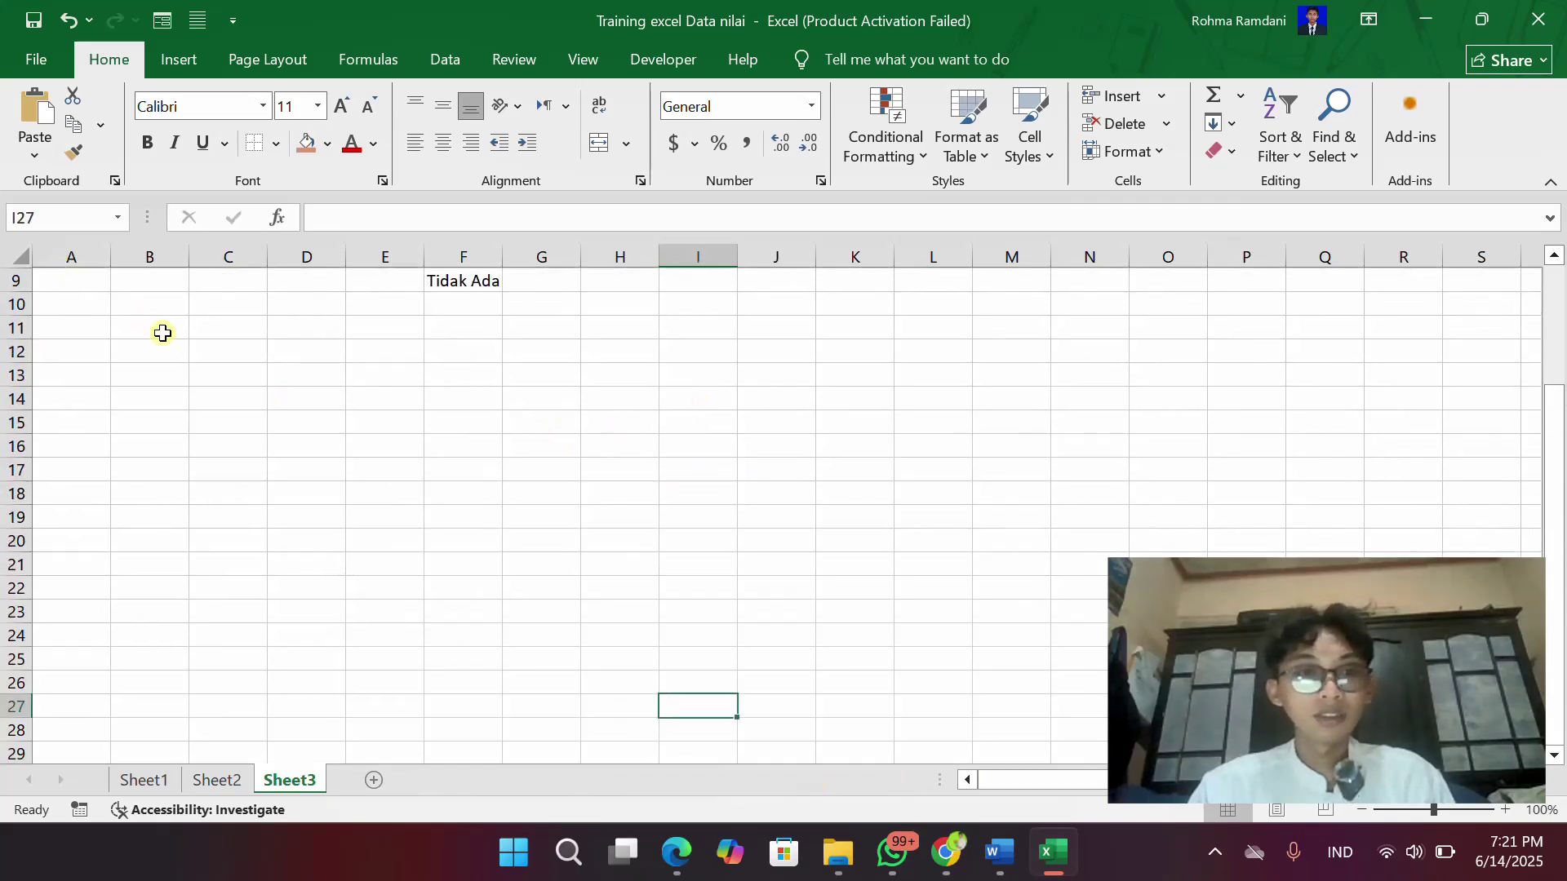
pyautogui.scroll(3, 163, 333)
pyautogui.click(769, 329)
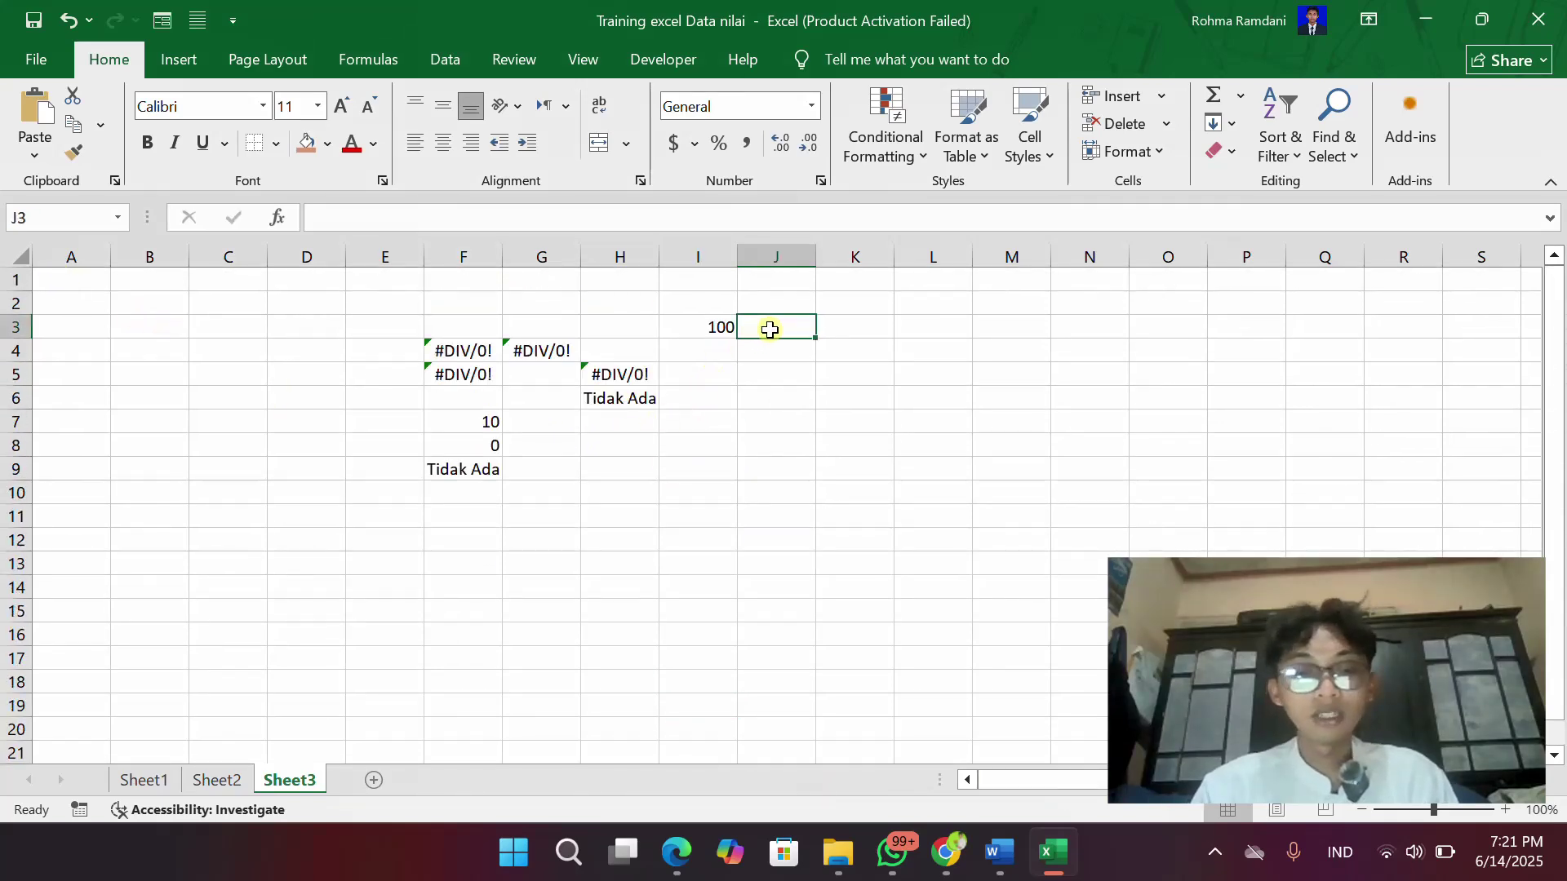
pyautogui.write('10')
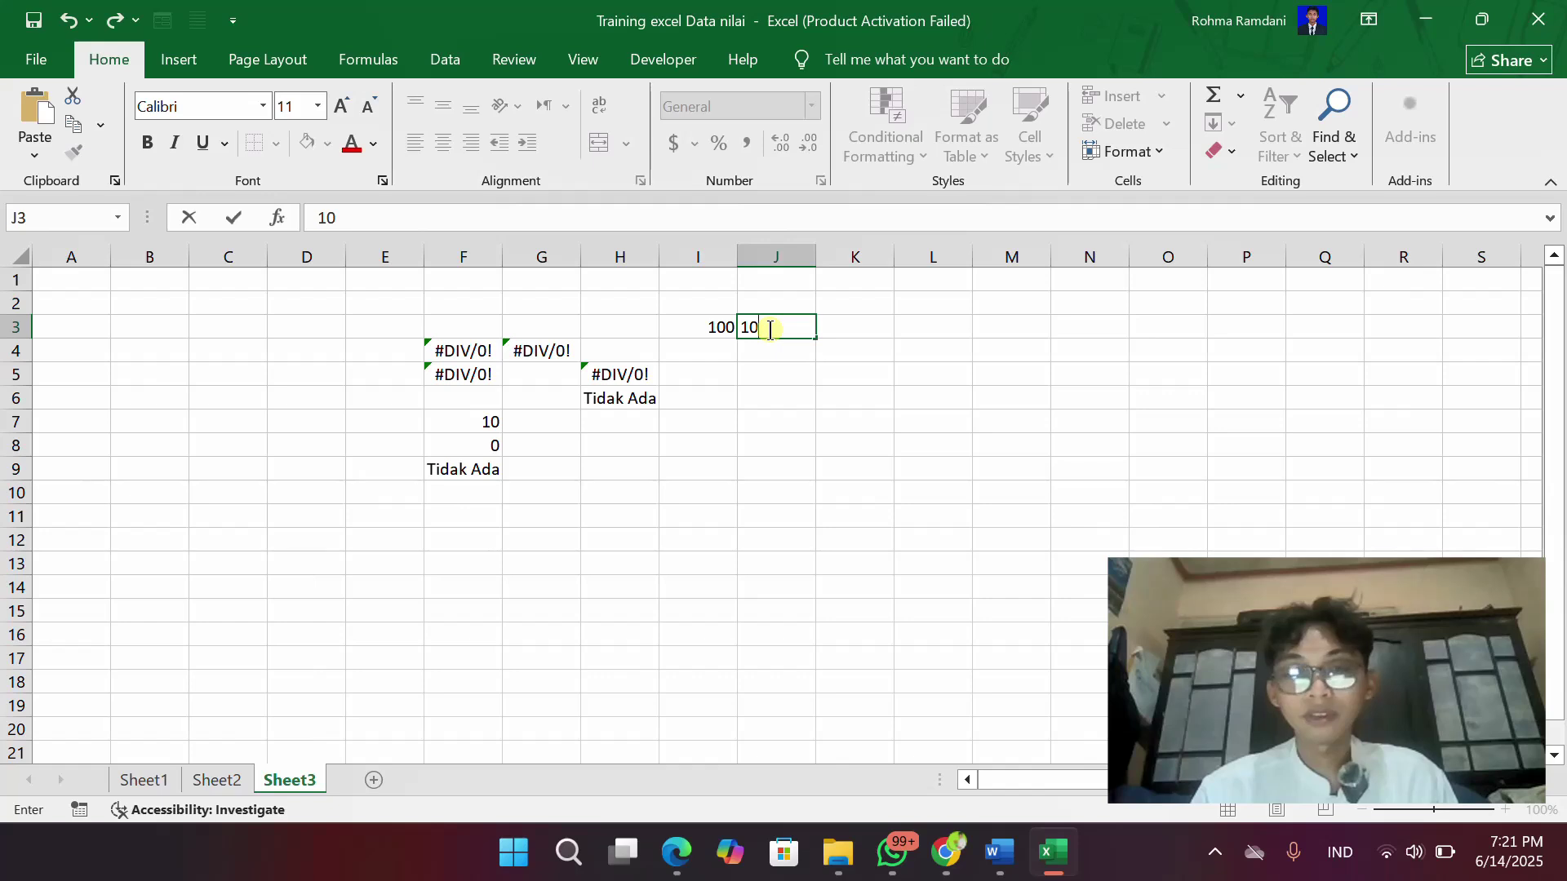
pyautogui.press('BackSpace')
pyautogui.press('BackSpace')
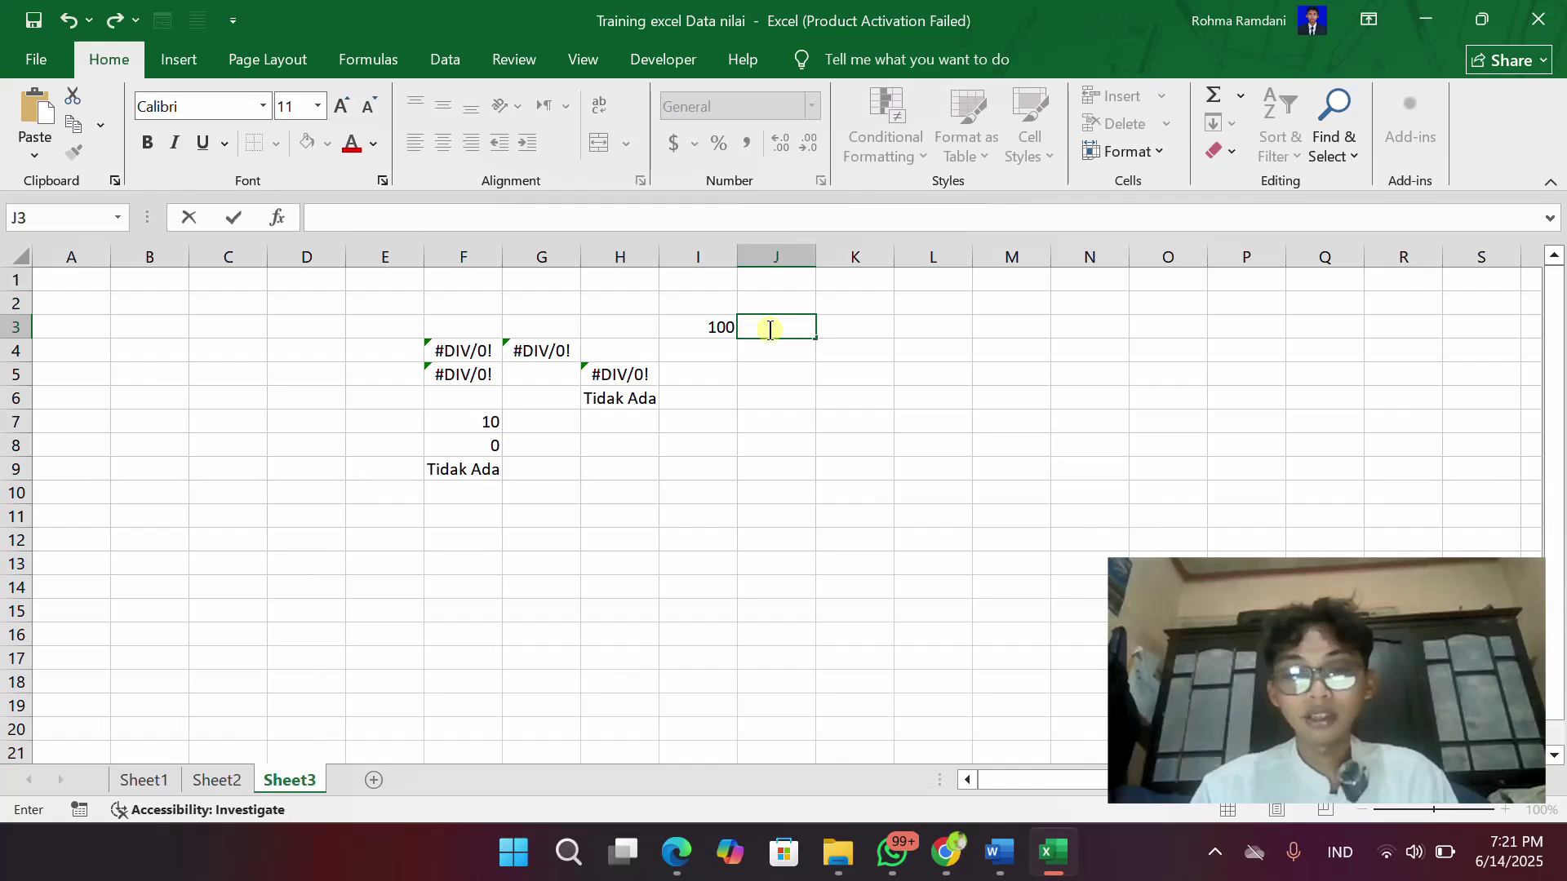
pyautogui.write('0')
pyautogui.press('Return')
pyautogui.press('Left')
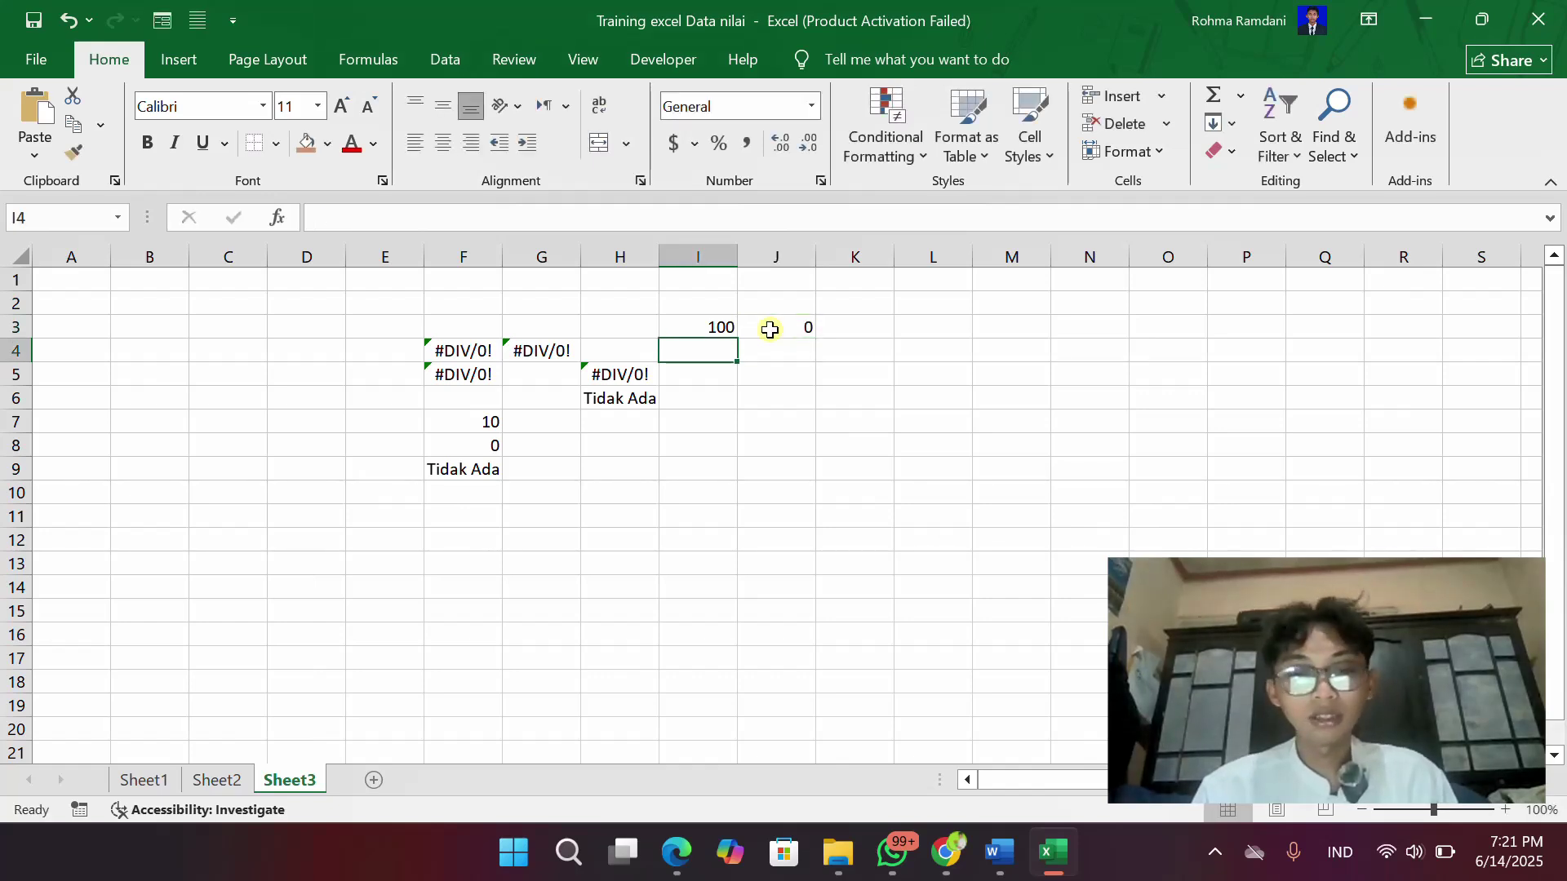
# - Enter 10 in cell I4 and 0 in cell J4, forming a second row of values below the first
pyautogui.write('10')
pyautogui.press('Right')
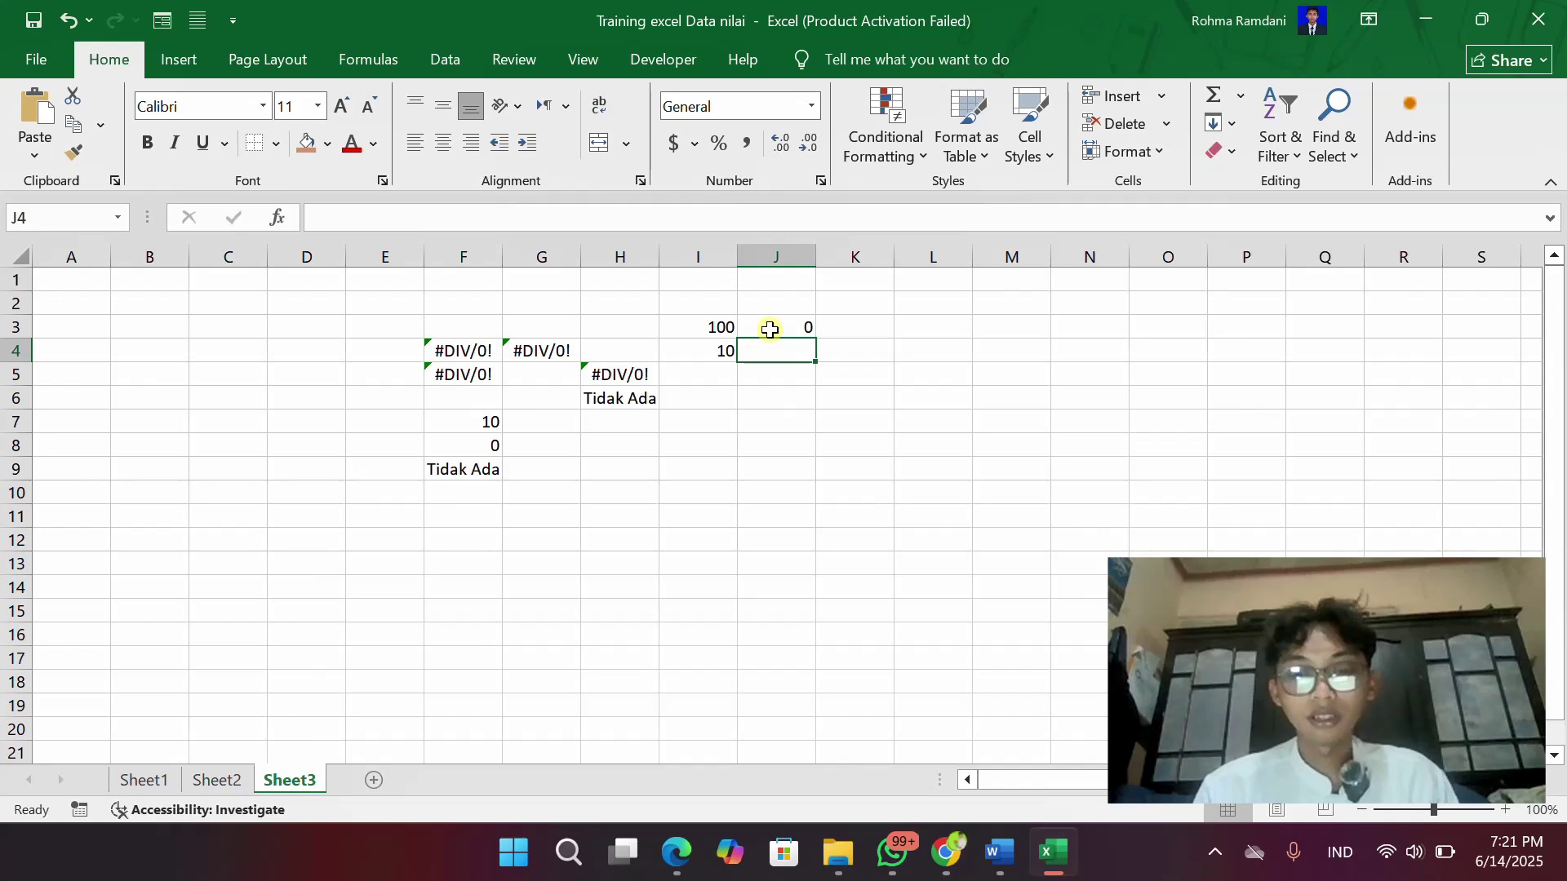
pyautogui.write('0')
pyautogui.click(883, 423)
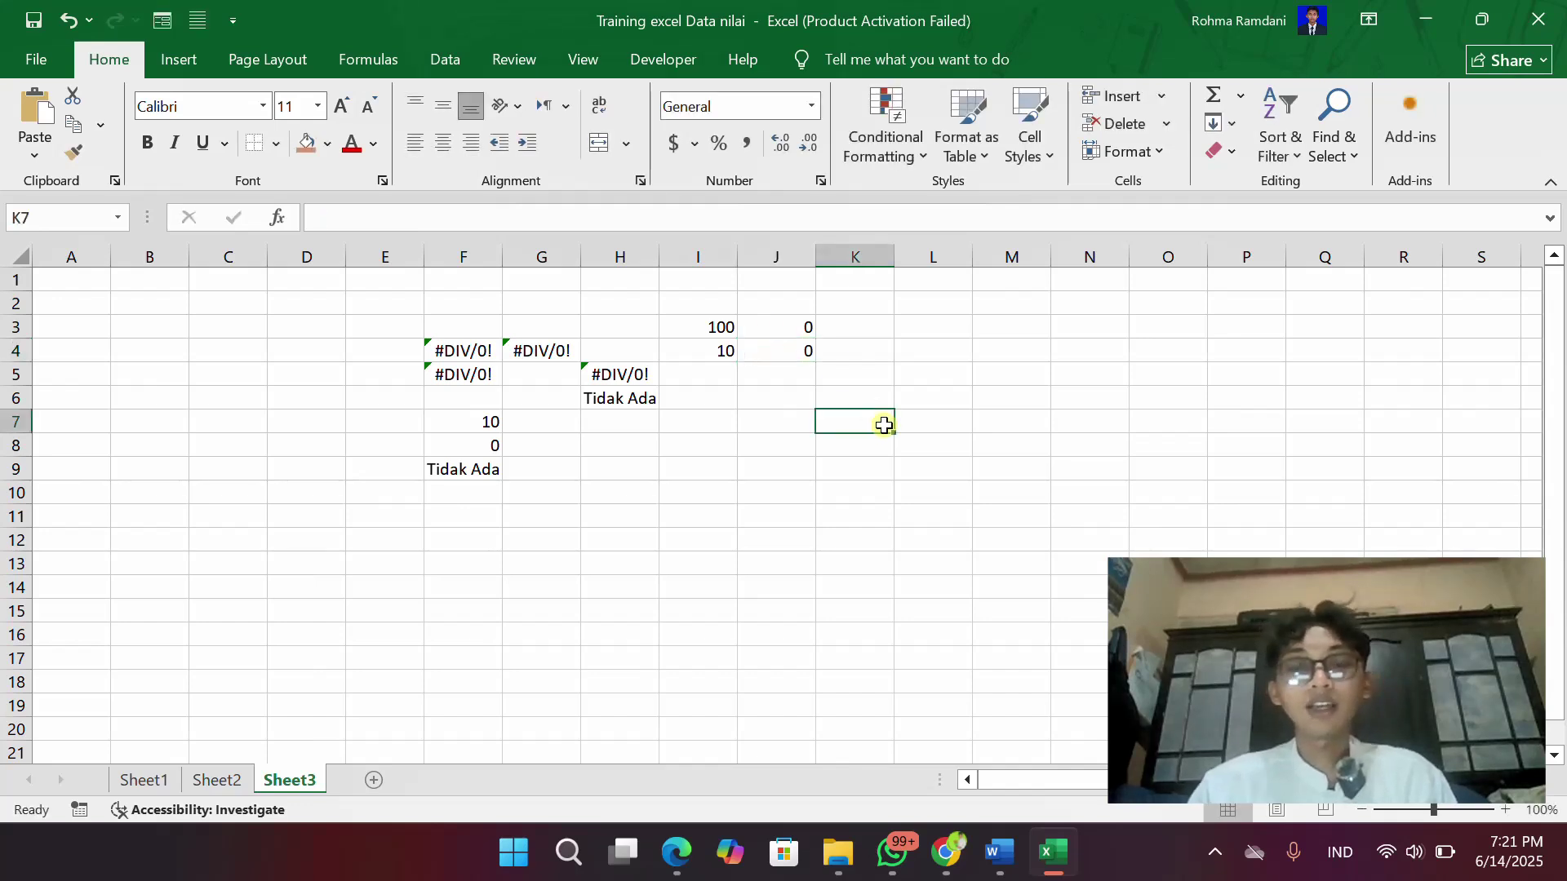
pyautogui.click(722, 326)
pyautogui.click(767, 327)
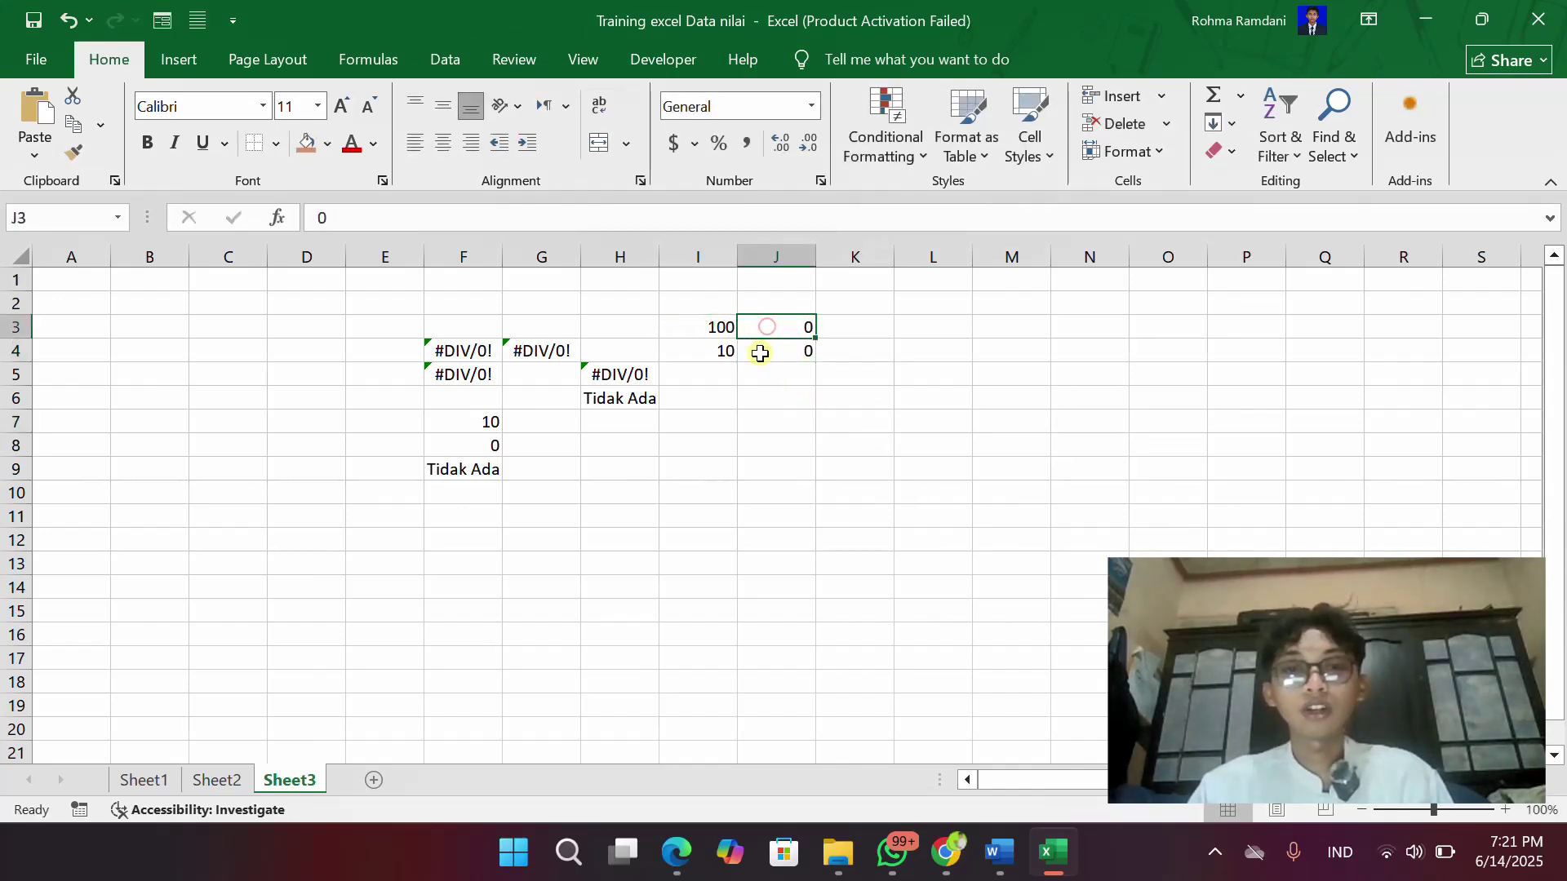
pyautogui.click(727, 354)
pyautogui.click(847, 349)
pyautogui.click(847, 327)
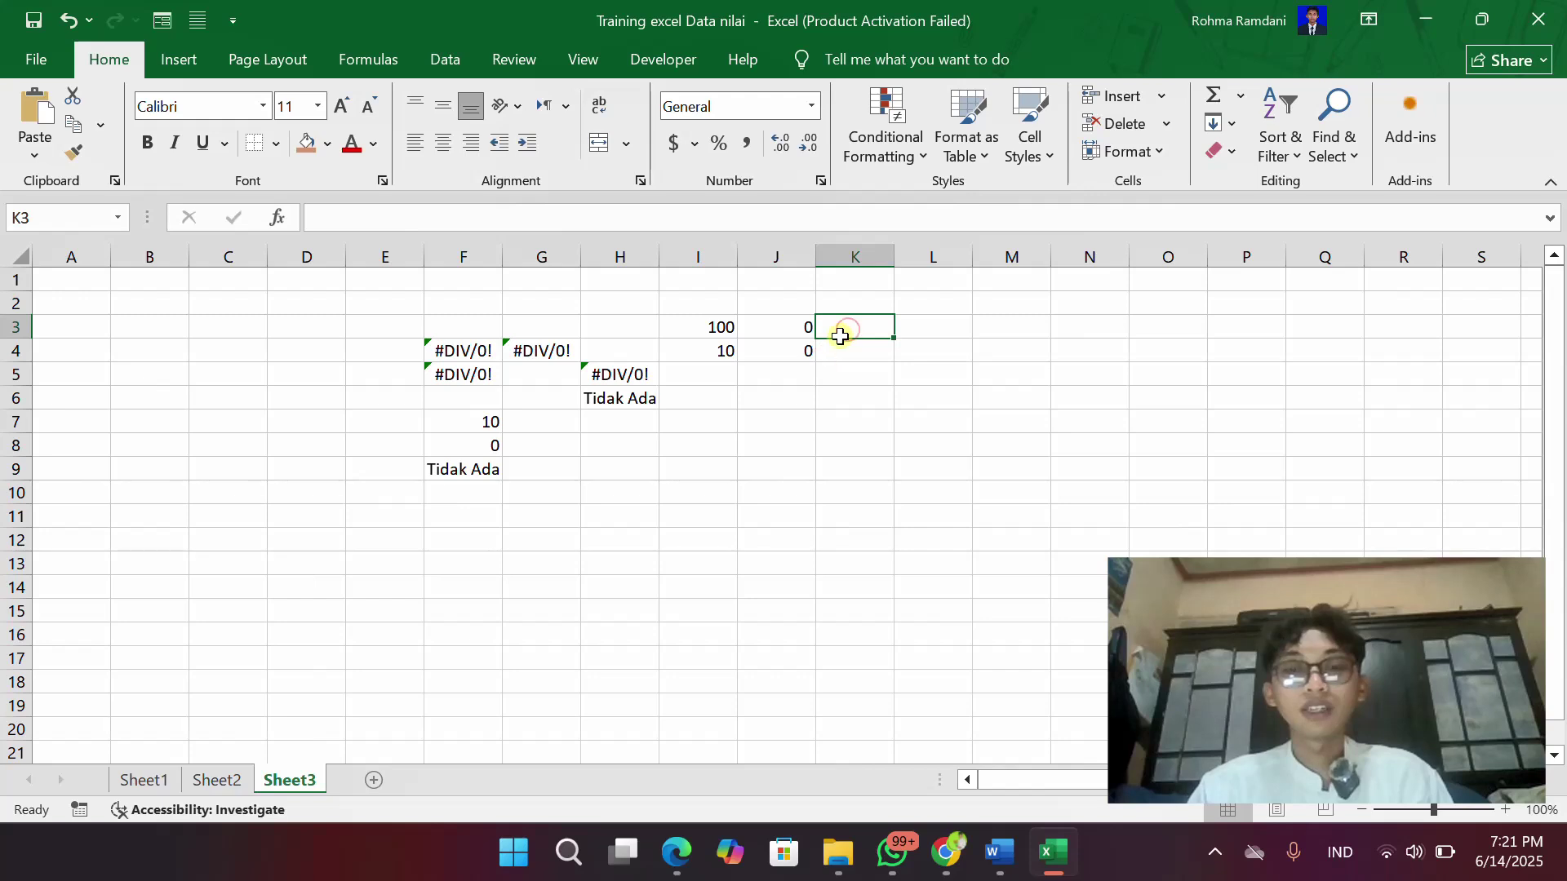
# - Apply all borders to the range I3:K4
pyautogui.moveTo(718, 327); pyautogui.dragTo(873, 355)
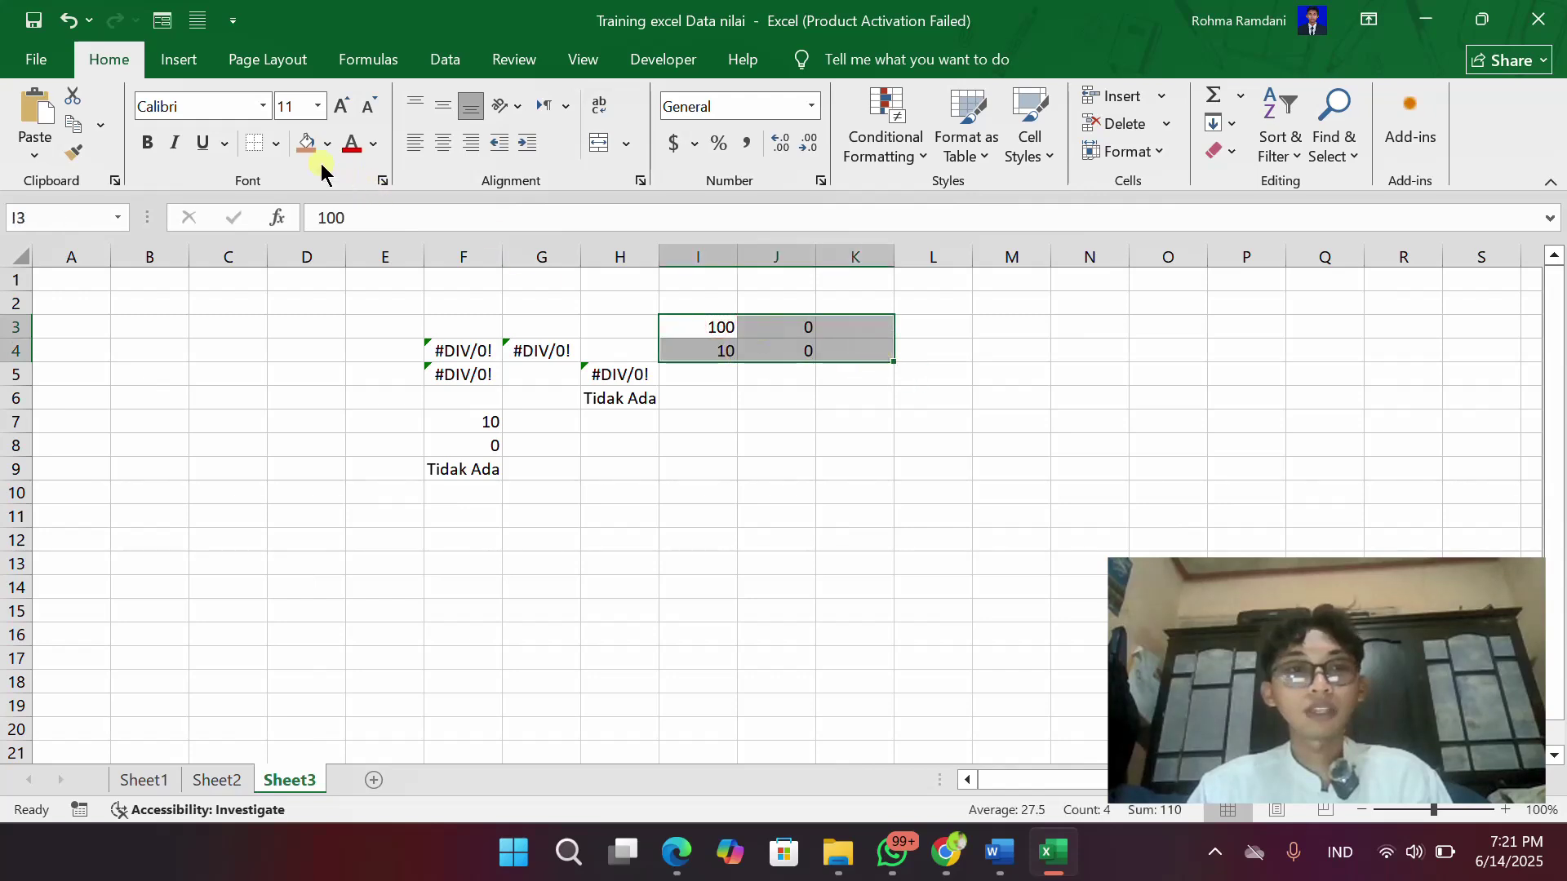
pyautogui.click(279, 145)
pyautogui.click(336, 365)
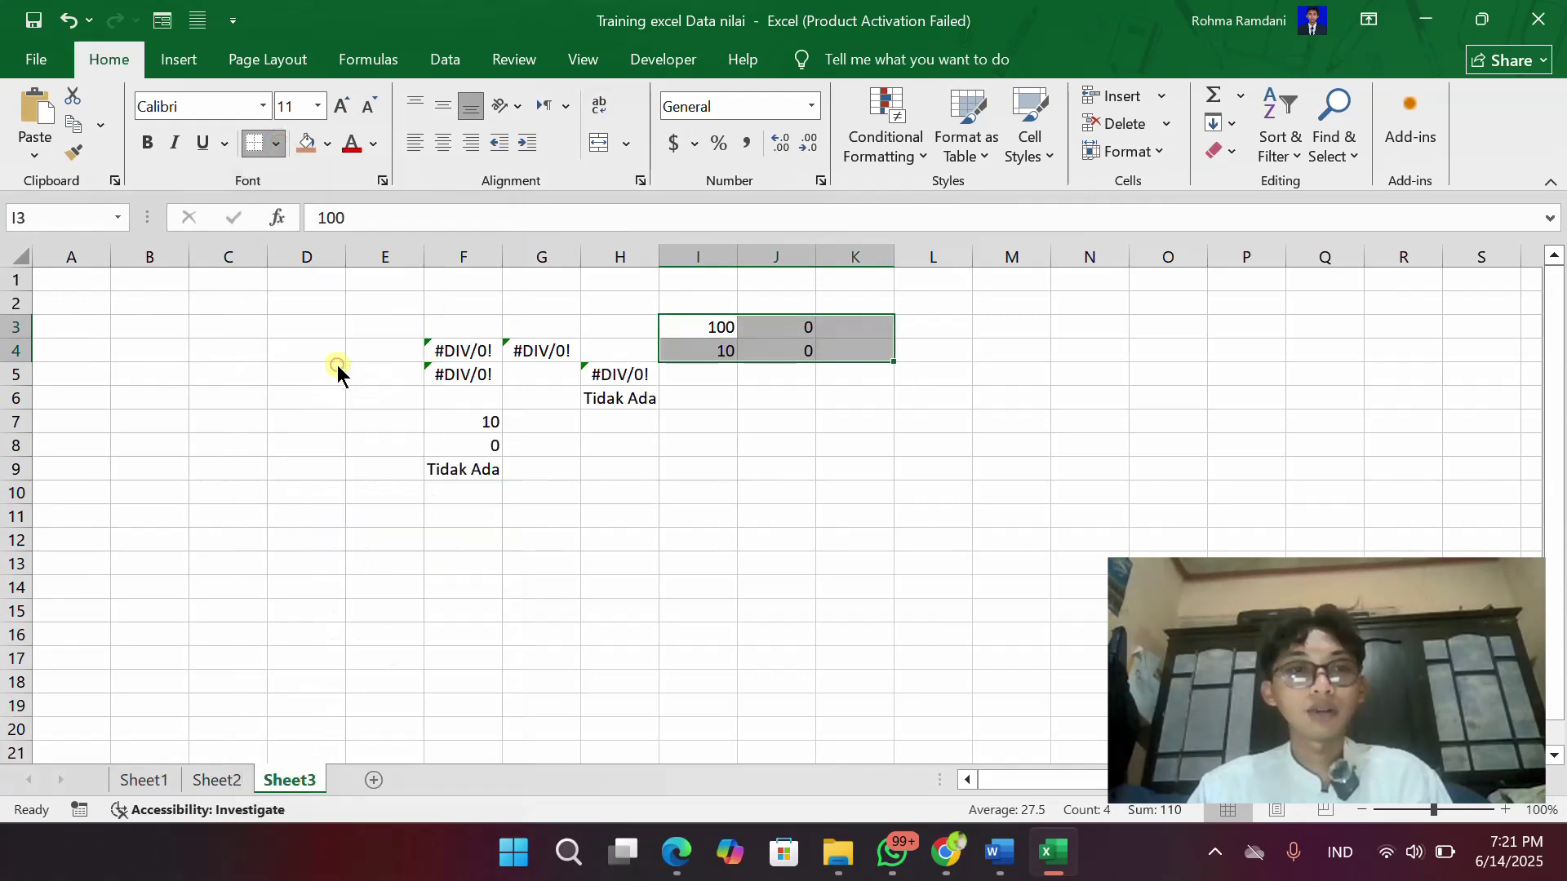
pyautogui.click(596, 372)
# - Enter the formula =IFERROR(I3/J3,"Tidak Hasil") in cell K3, referencing the two values beside it
pyautogui.click(848, 322)
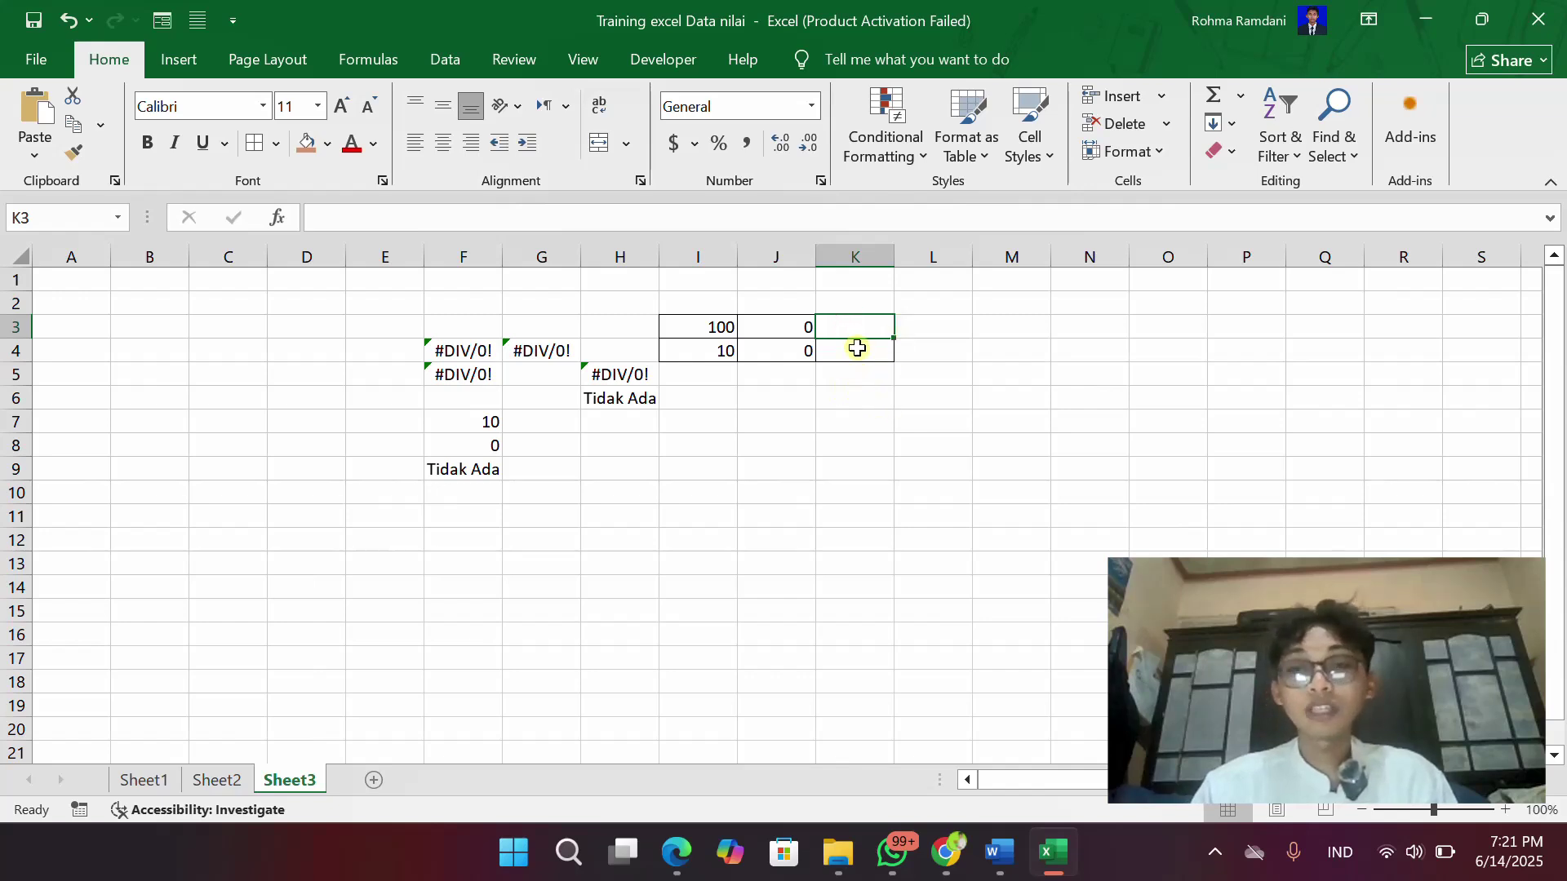
pyautogui.write('=if')
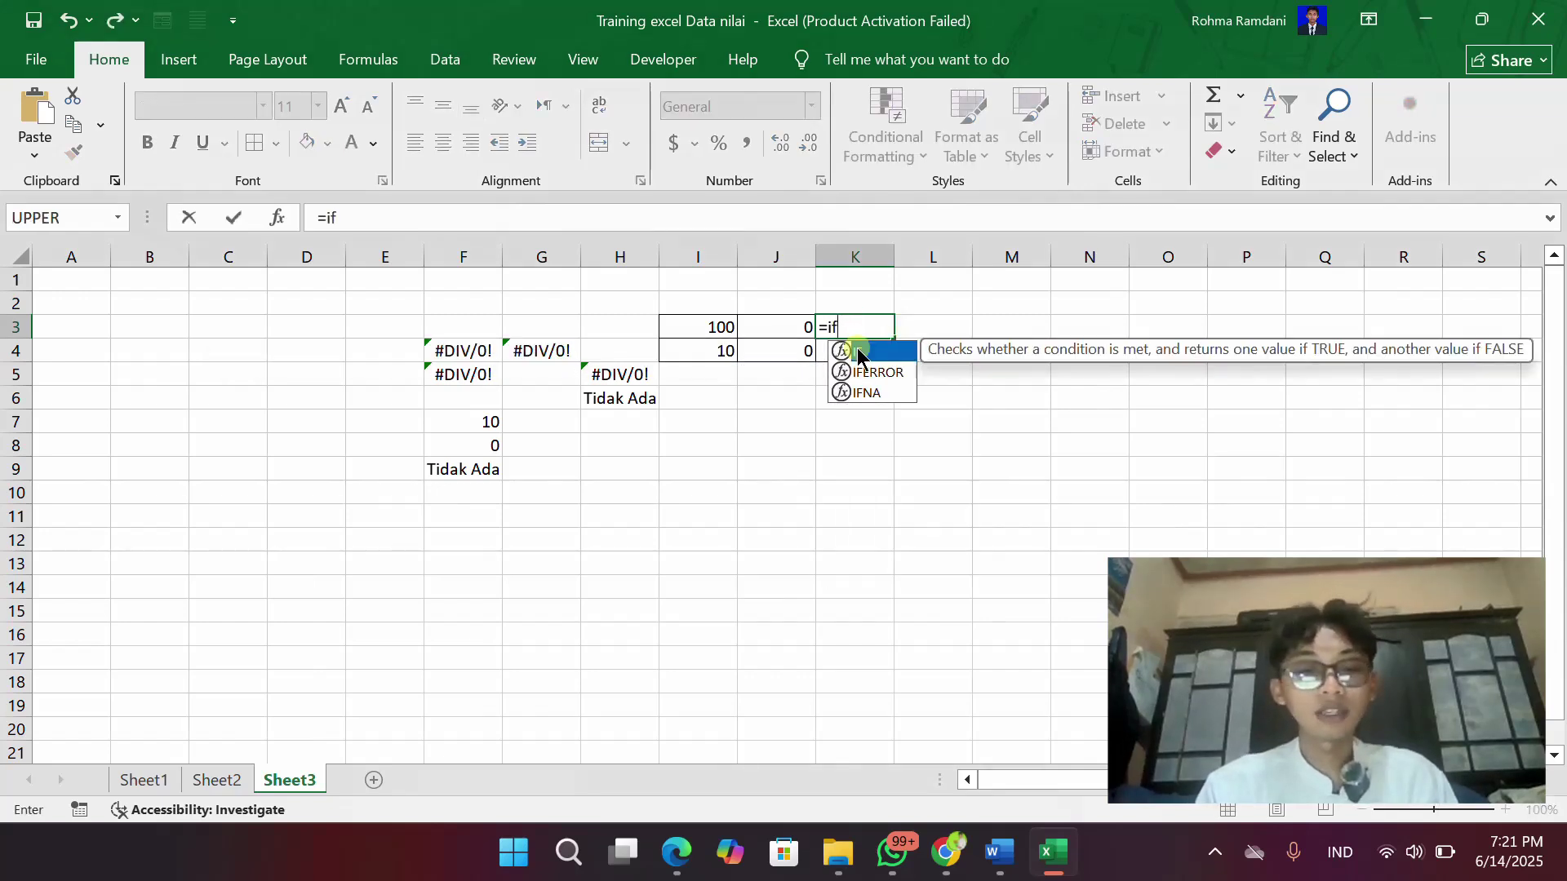
pyautogui.press('Down')
pyautogui.press('Tab')
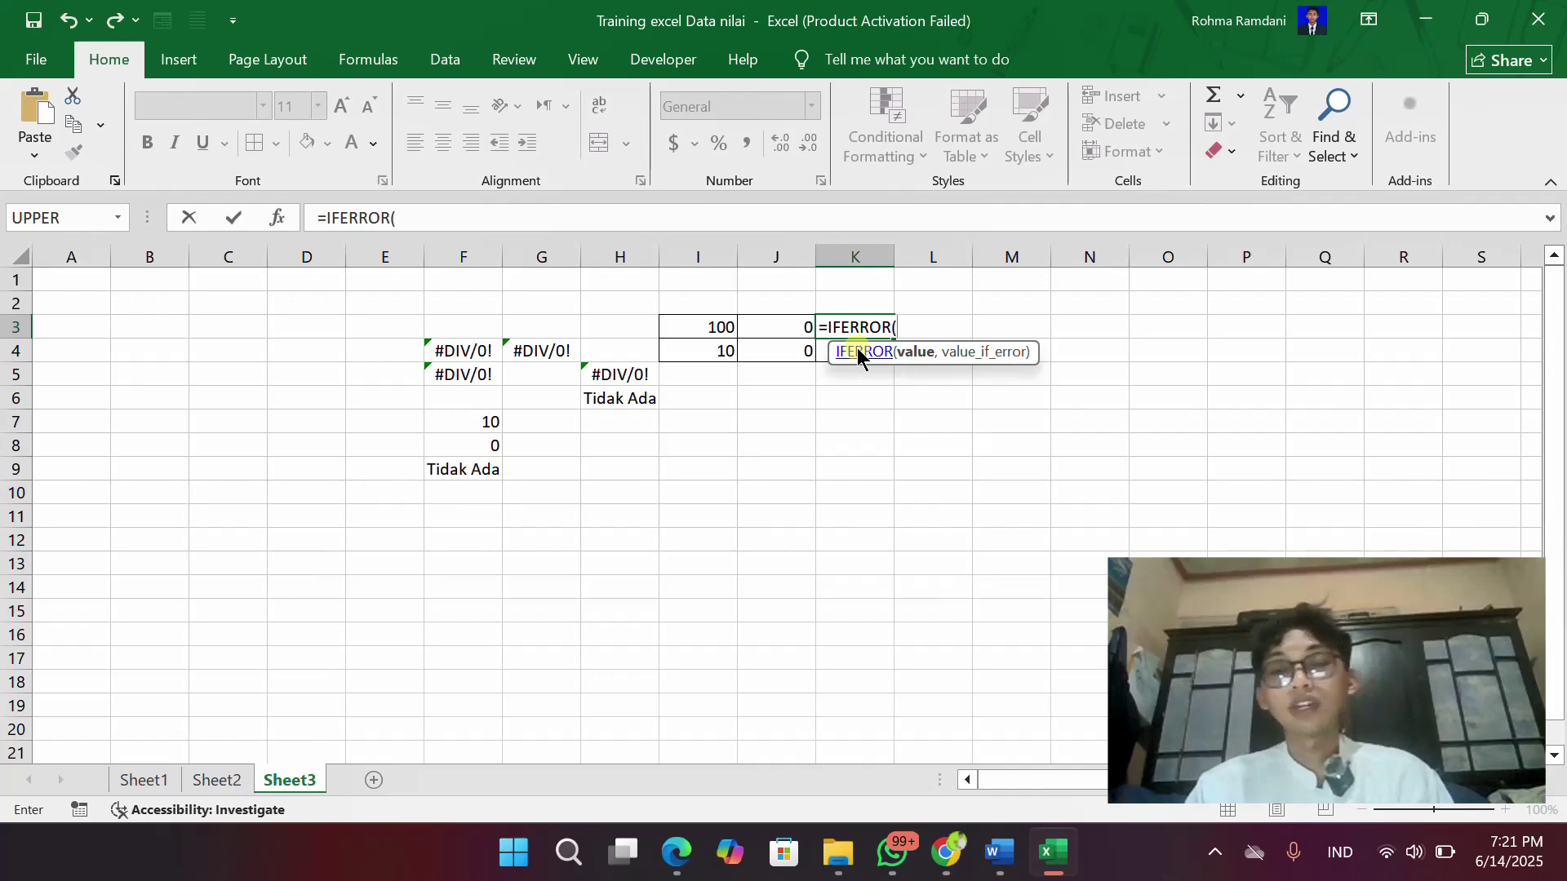
pyautogui.click(707, 329)
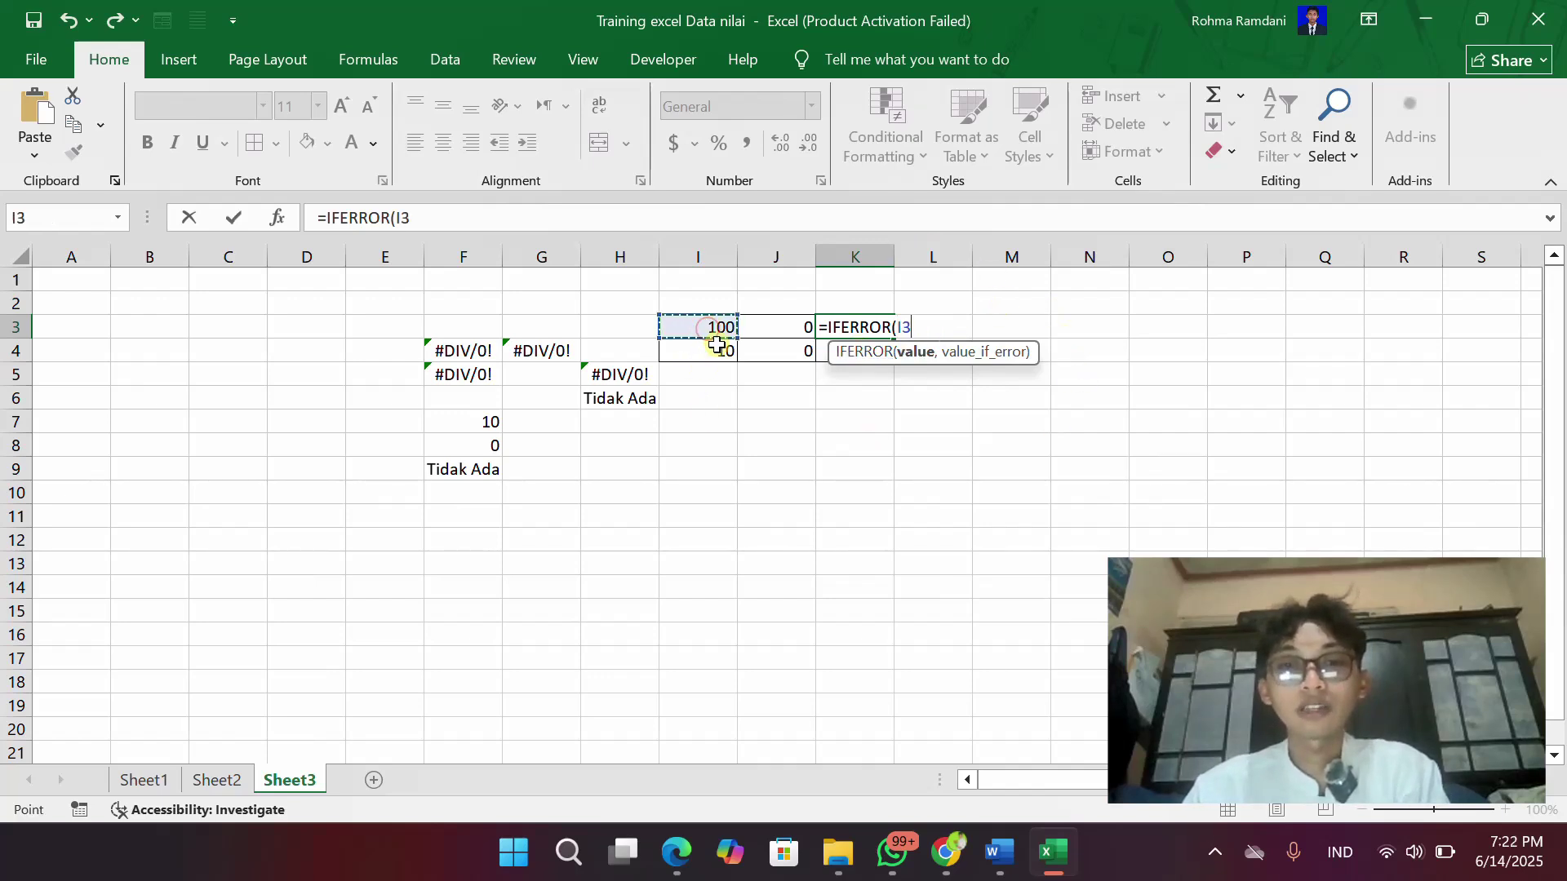
pyautogui.write('/')
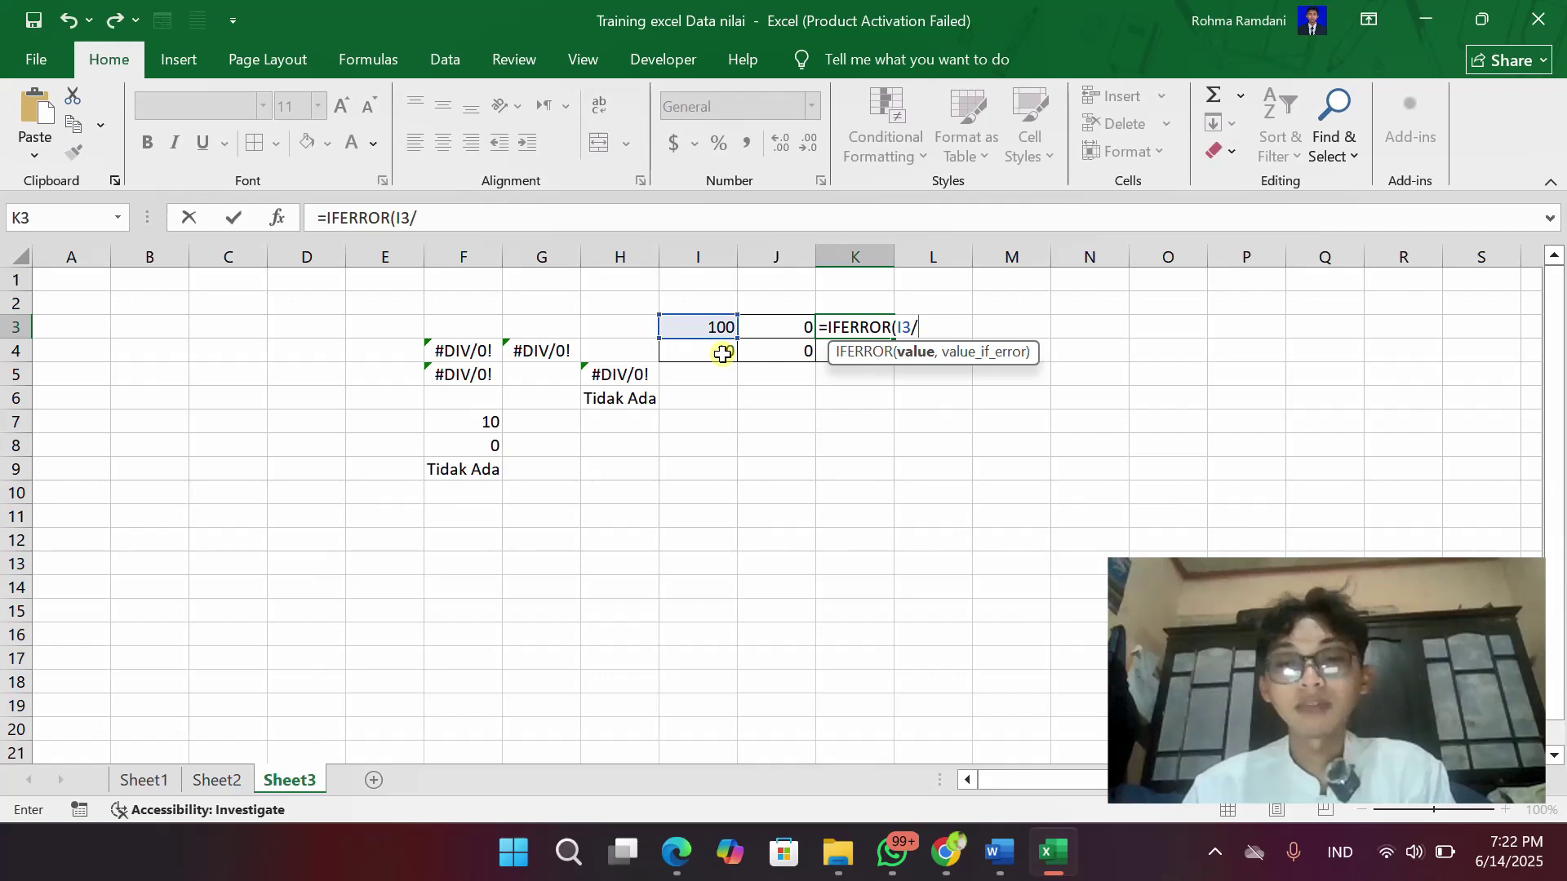
pyautogui.click(771, 329)
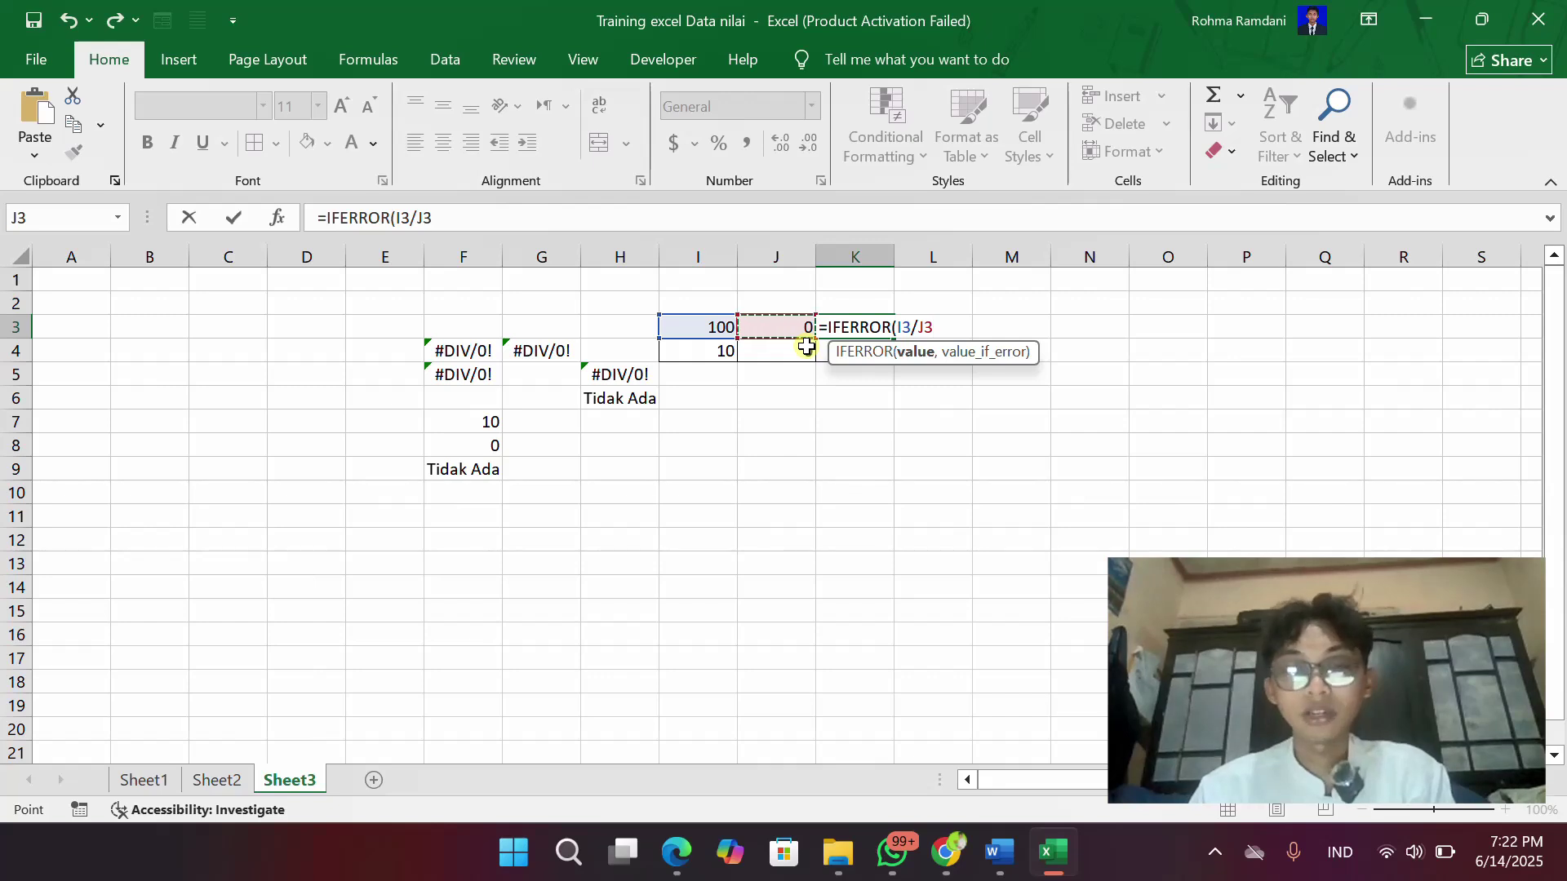
pyautogui.write(',')
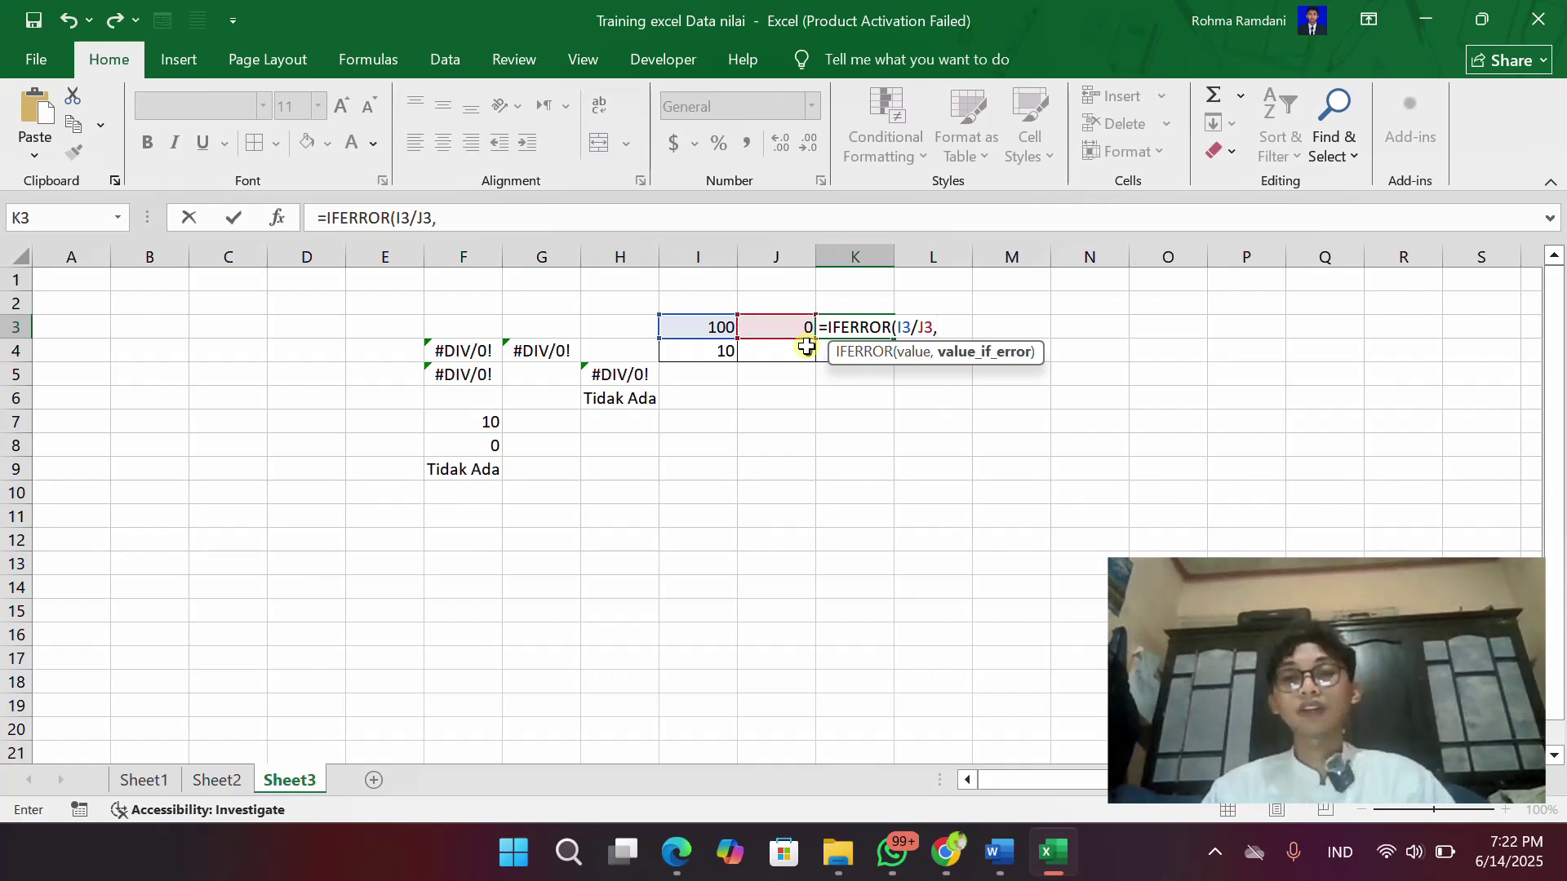
pyautogui.write('"')
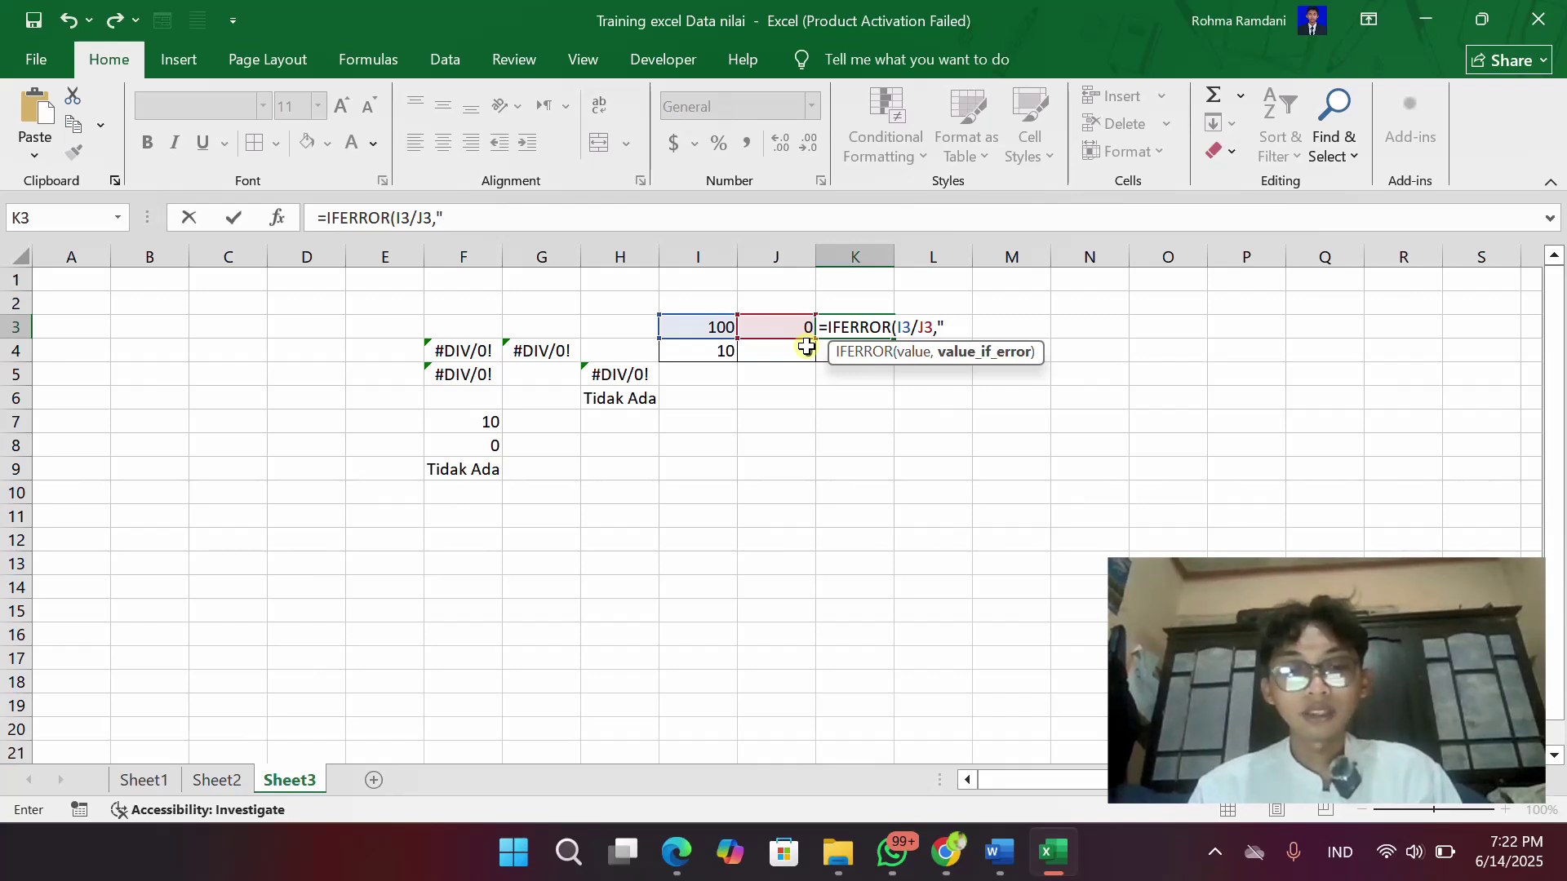
pyautogui.write('T')
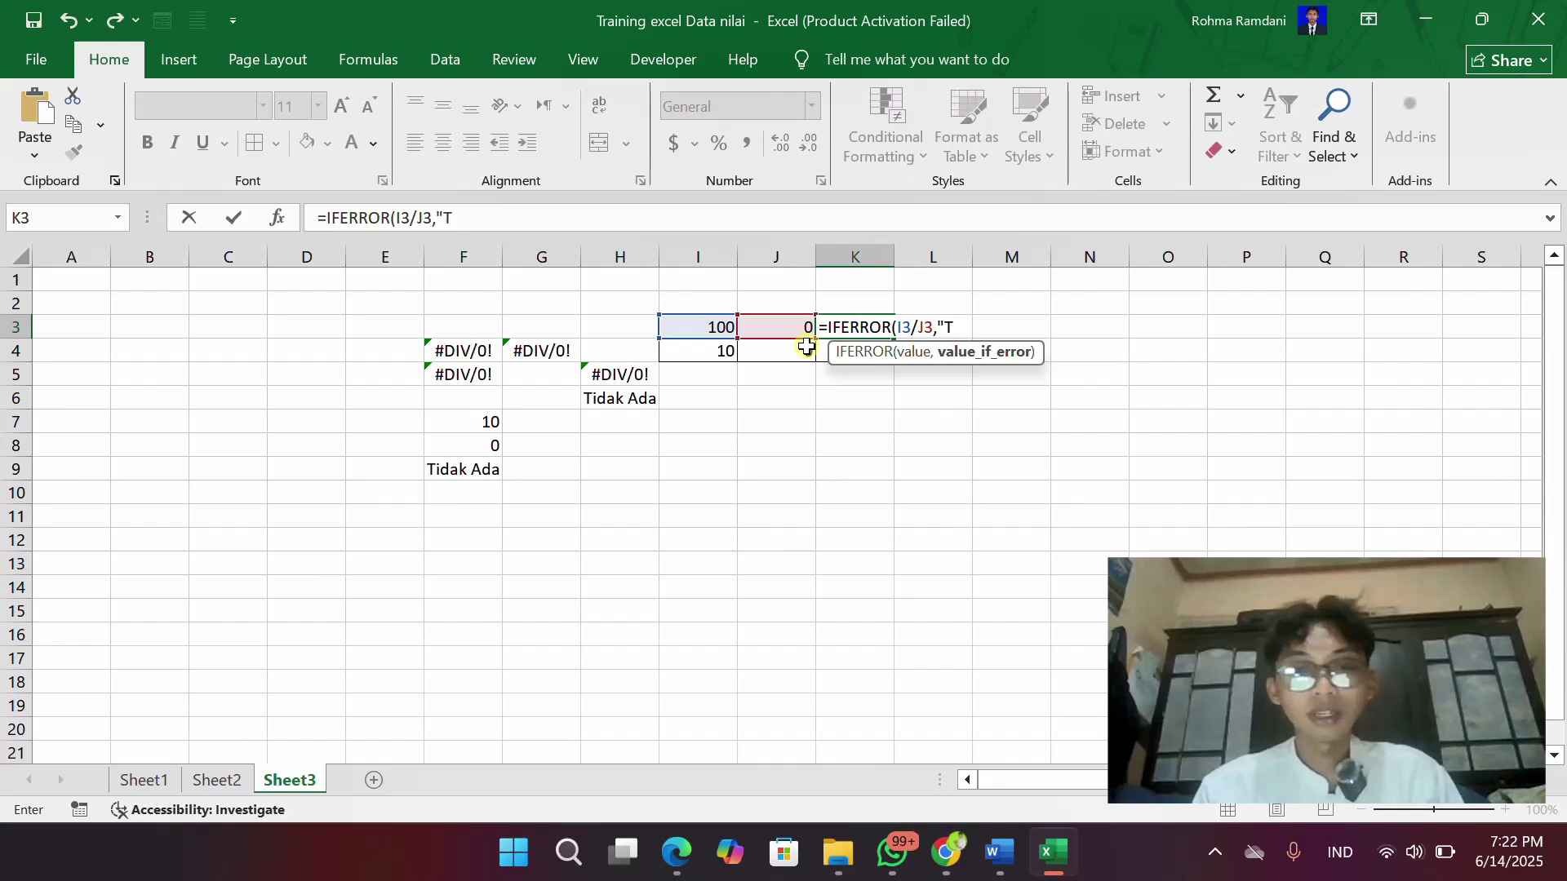
pyautogui.write('idak')
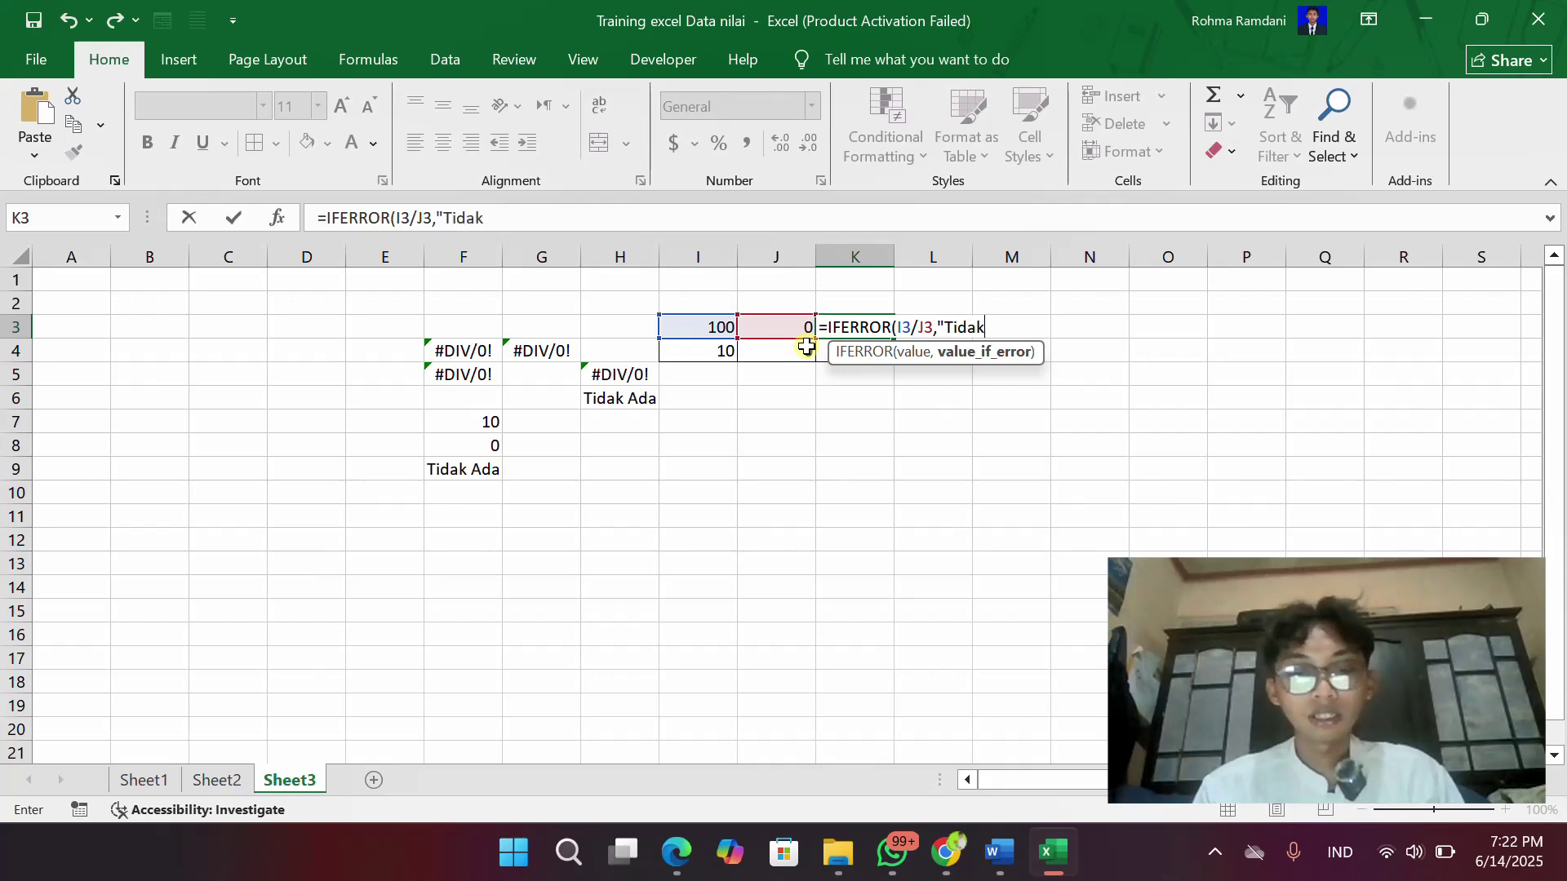
pyautogui.write(' Hasil')
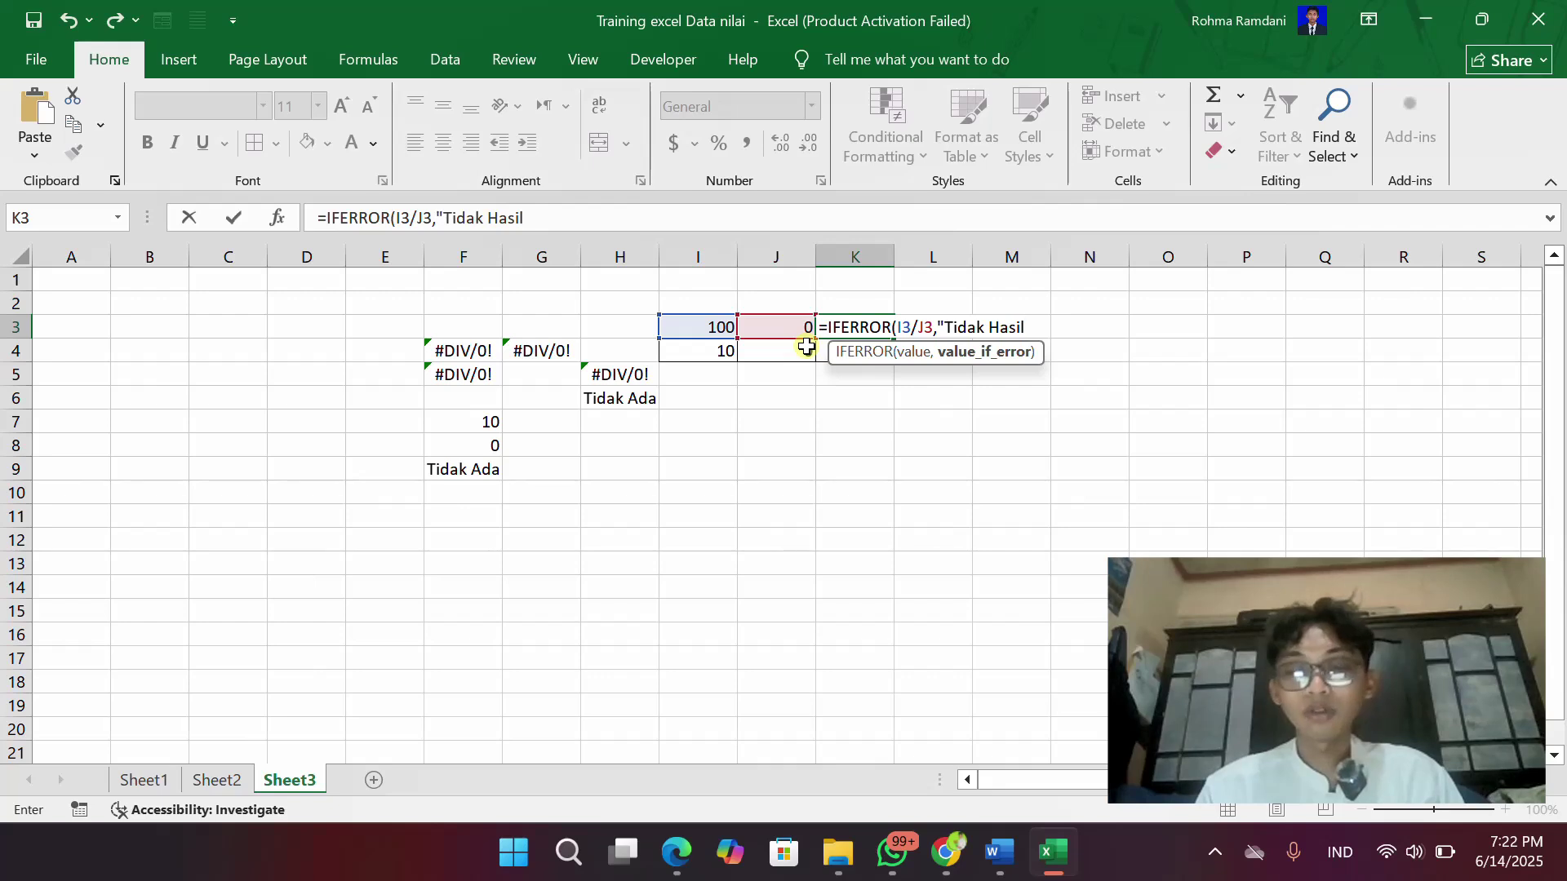
pyautogui.write('"')
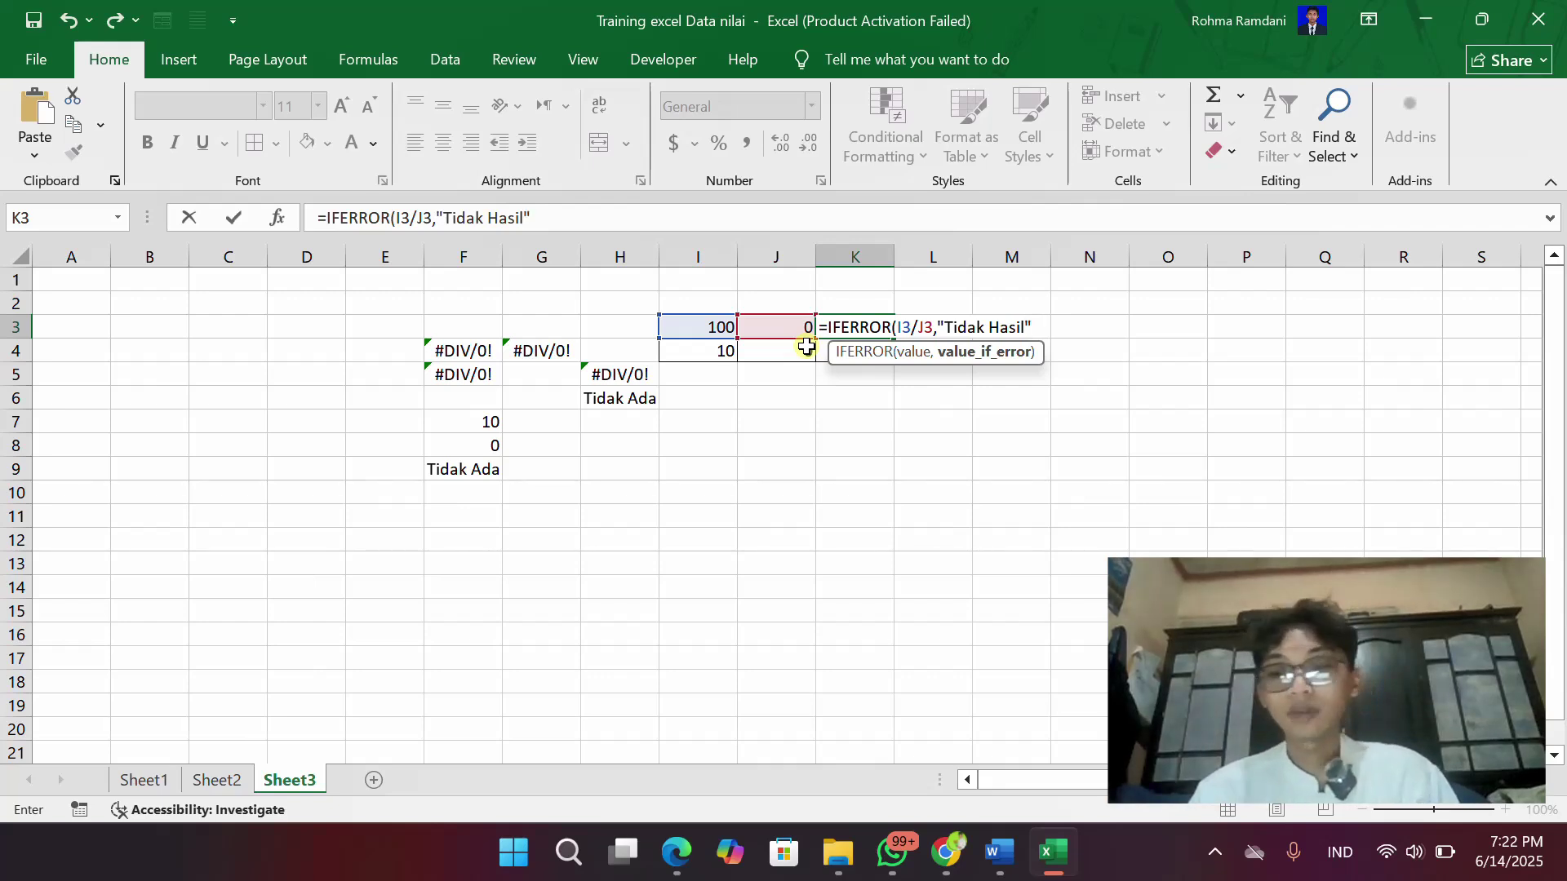
pyautogui.write(')')
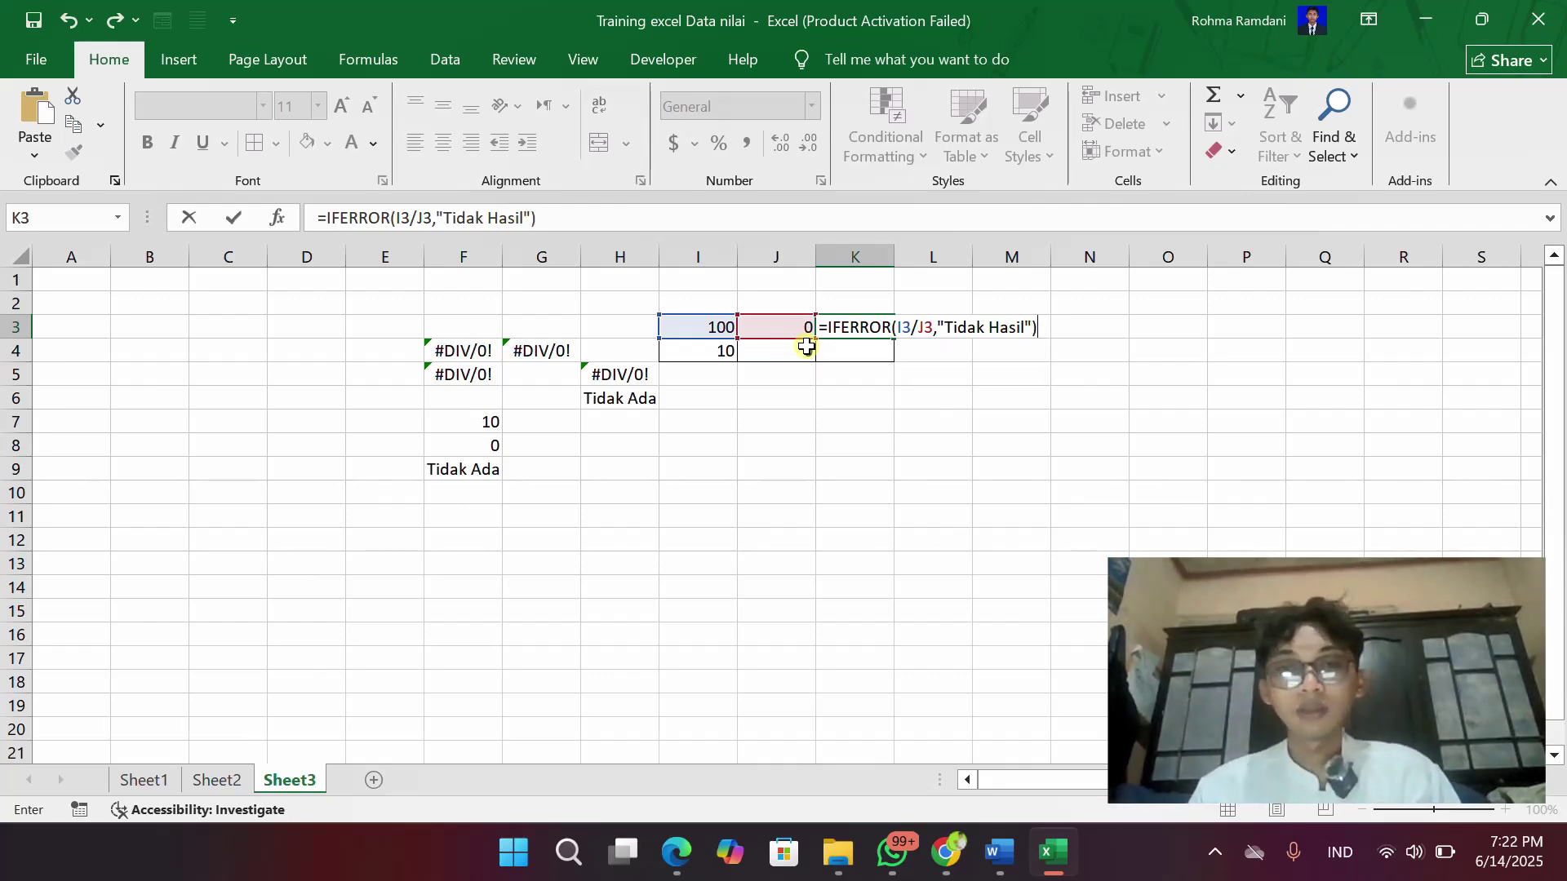
pyautogui.press('Return')
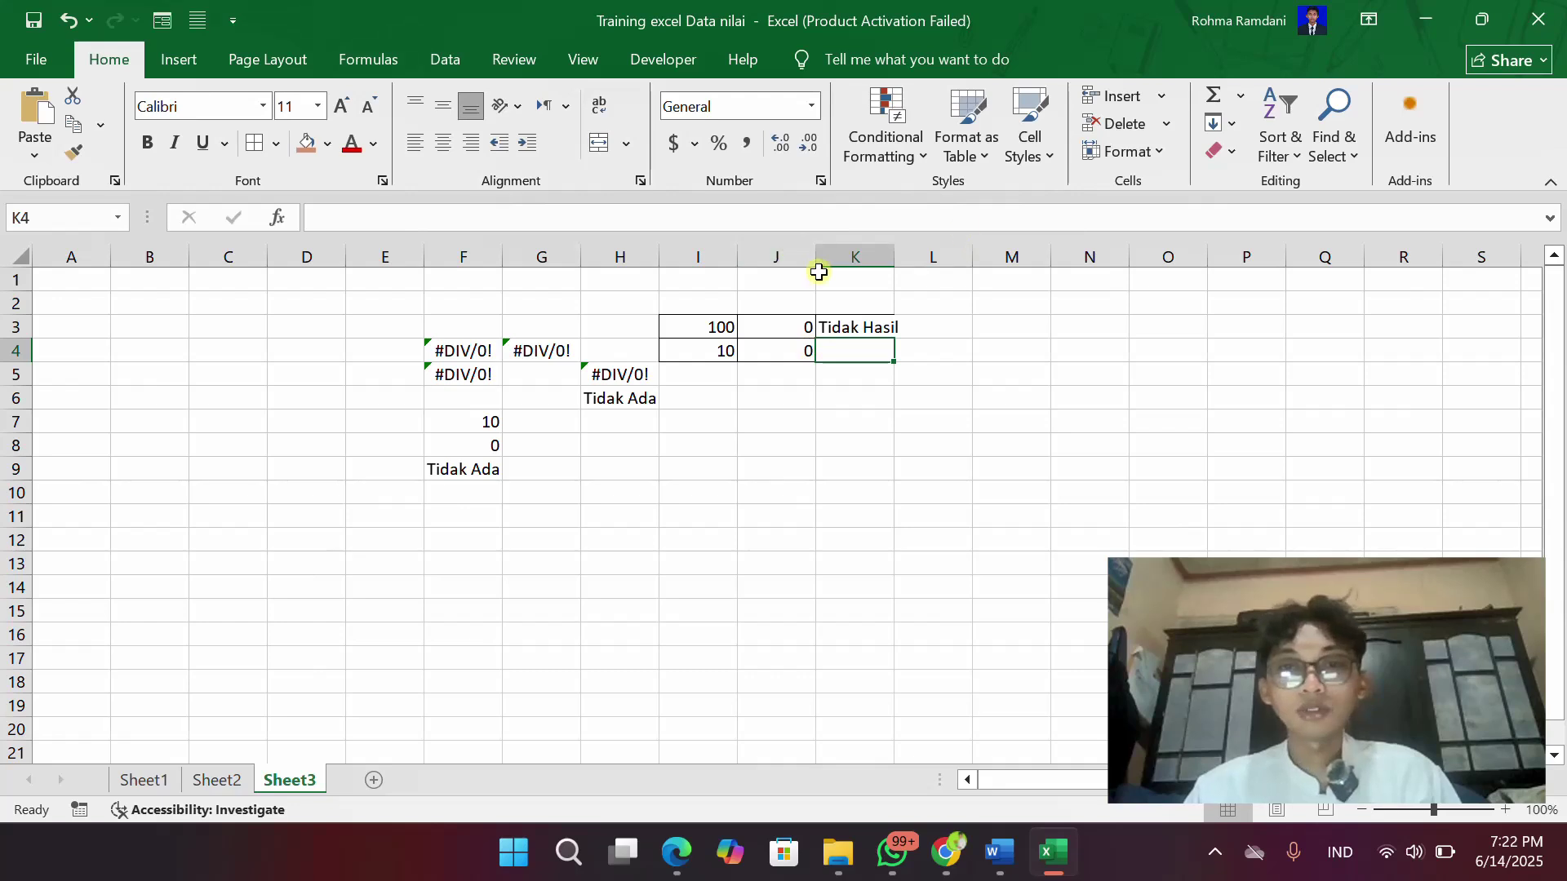
# - Widen column K slightly to fit its text and fill the IFERROR formula from K3 down to K4
pyautogui.moveTo(892, 254); pyautogui.dragTo(907, 256)
pyautogui.click(573, 357)
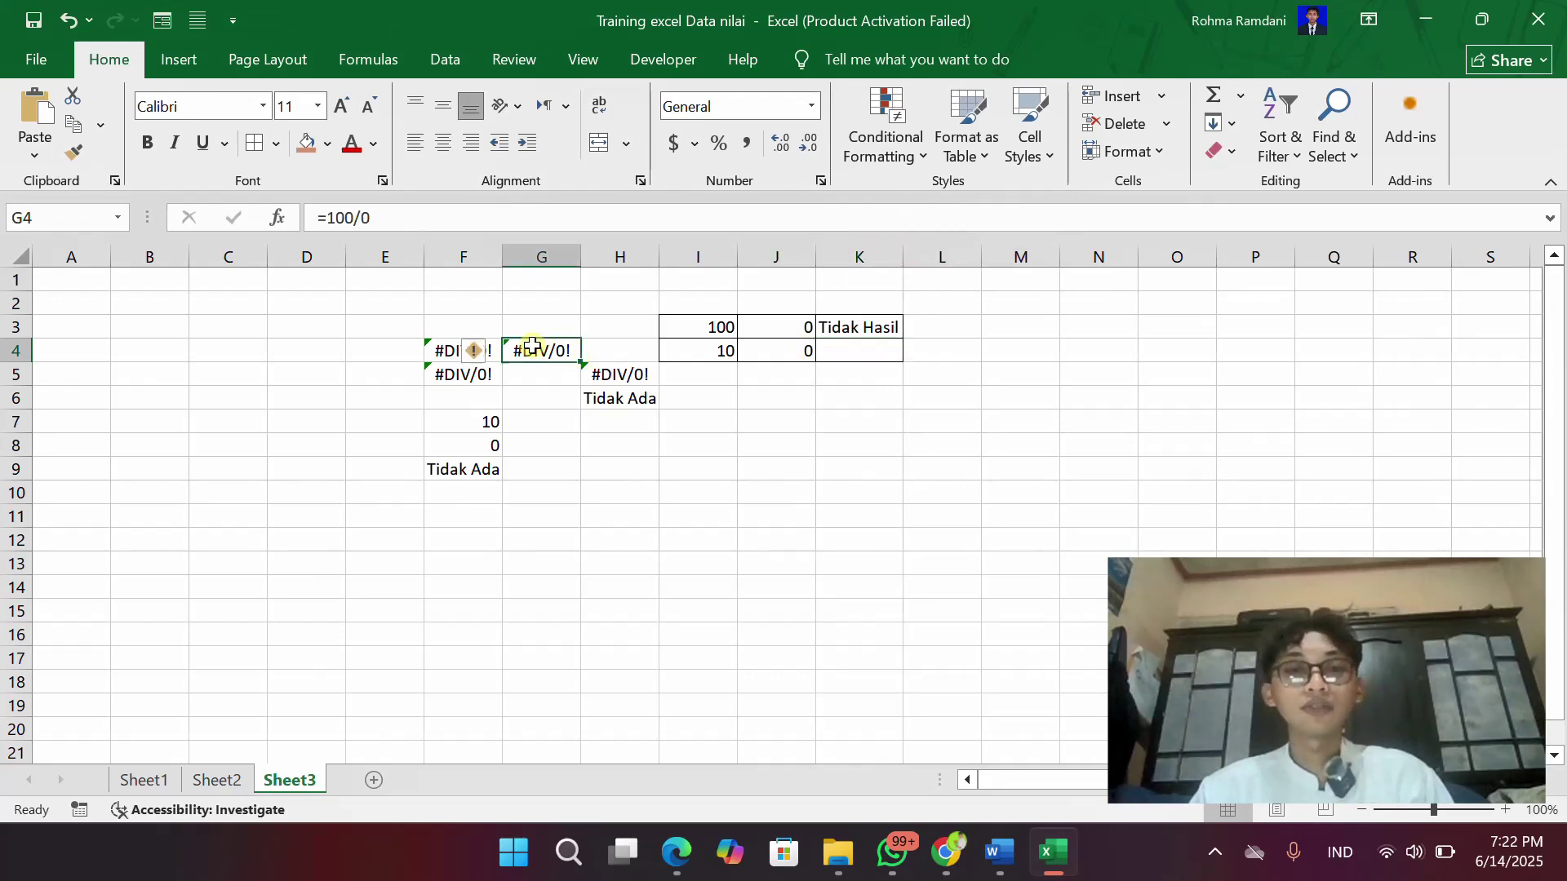
pyautogui.click(868, 353)
pyautogui.click(879, 331)
pyautogui.moveTo(903, 338); pyautogui.dragTo(904, 359)
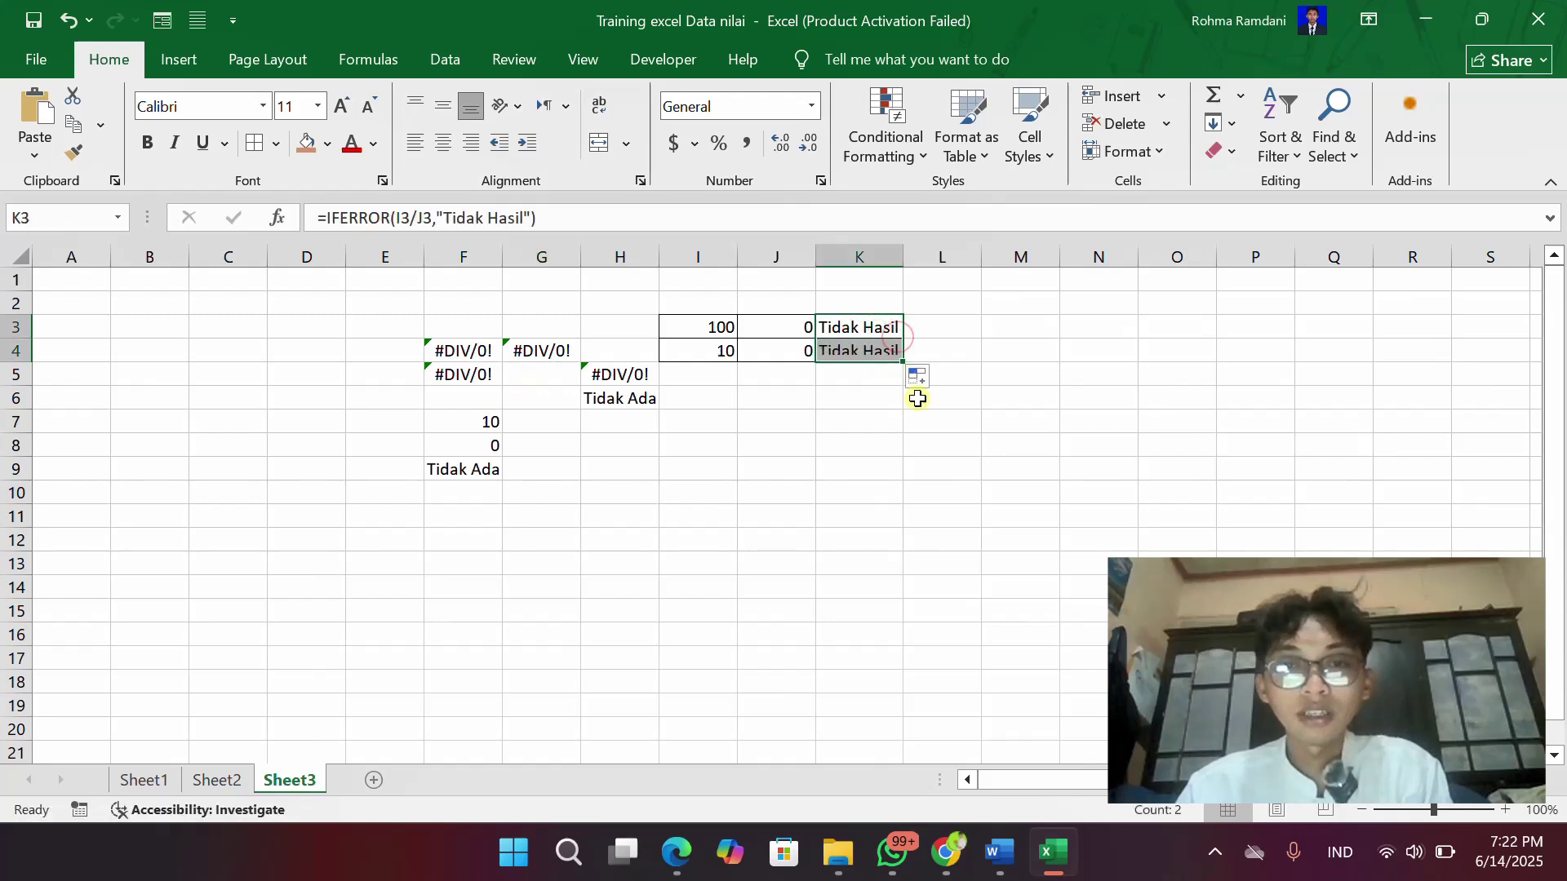
pyautogui.click(920, 451)
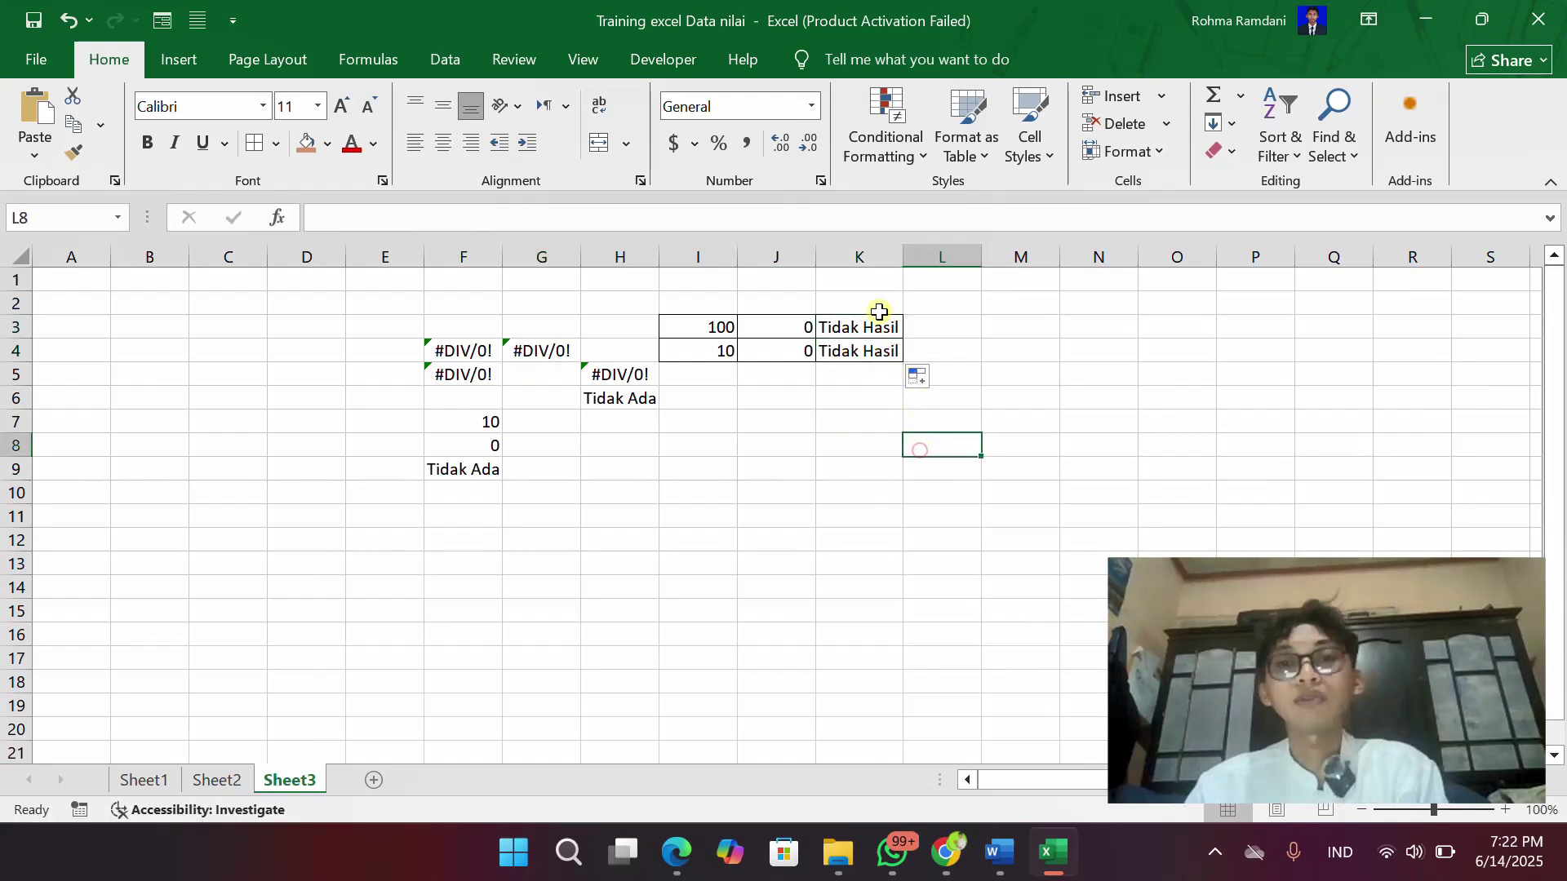
pyautogui.click(1080, 416)
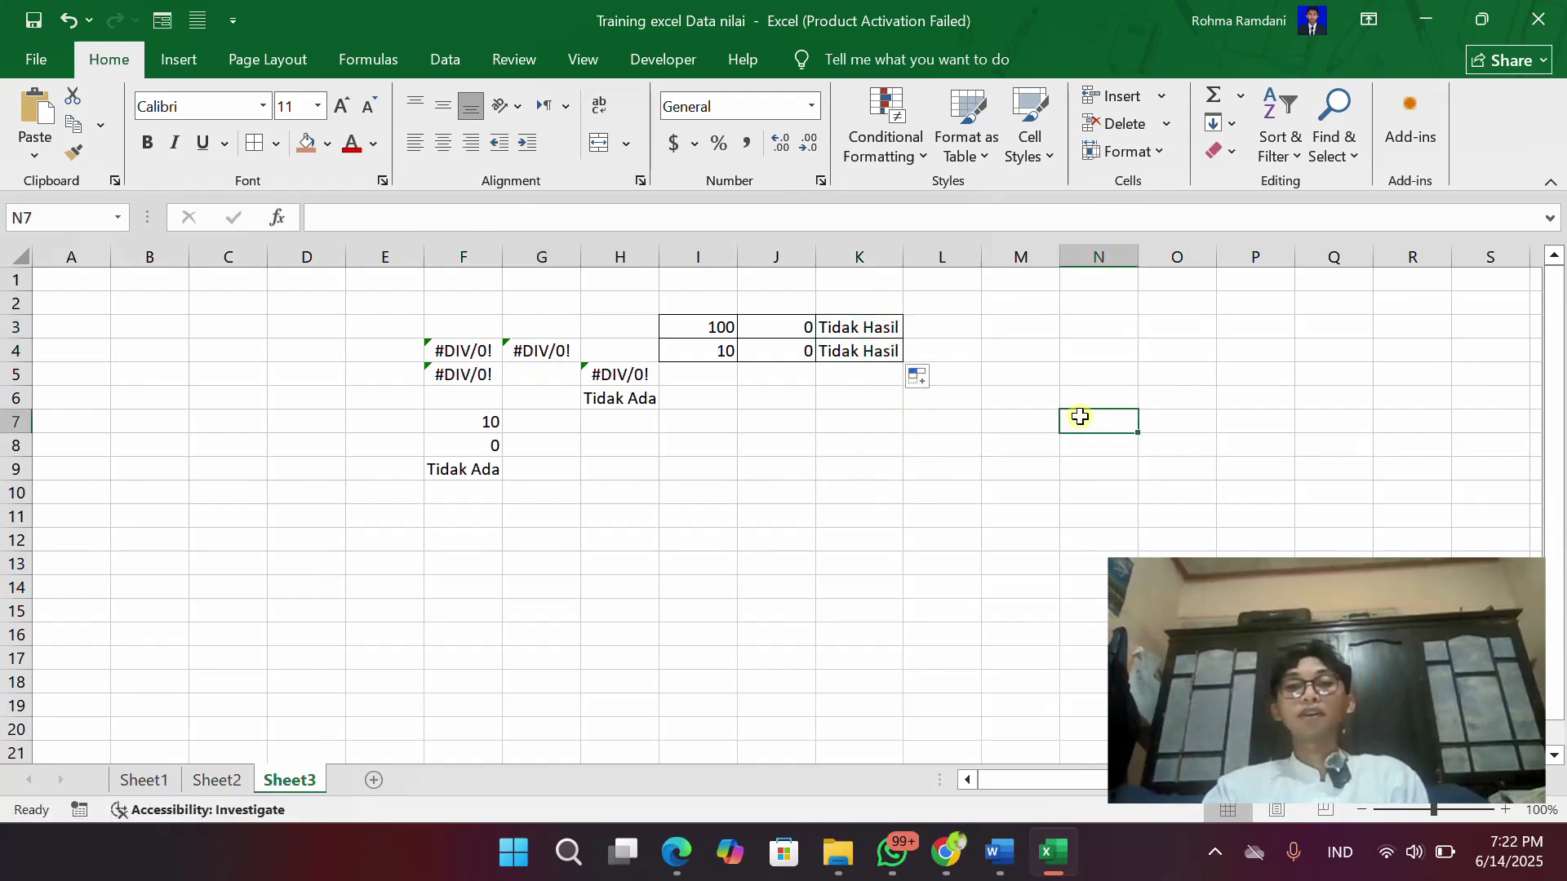
# - Replace the error text in K3's IFERROR formula with "-" and fill the revised formula down to K4
pyautogui.doubleClick(873, 327)
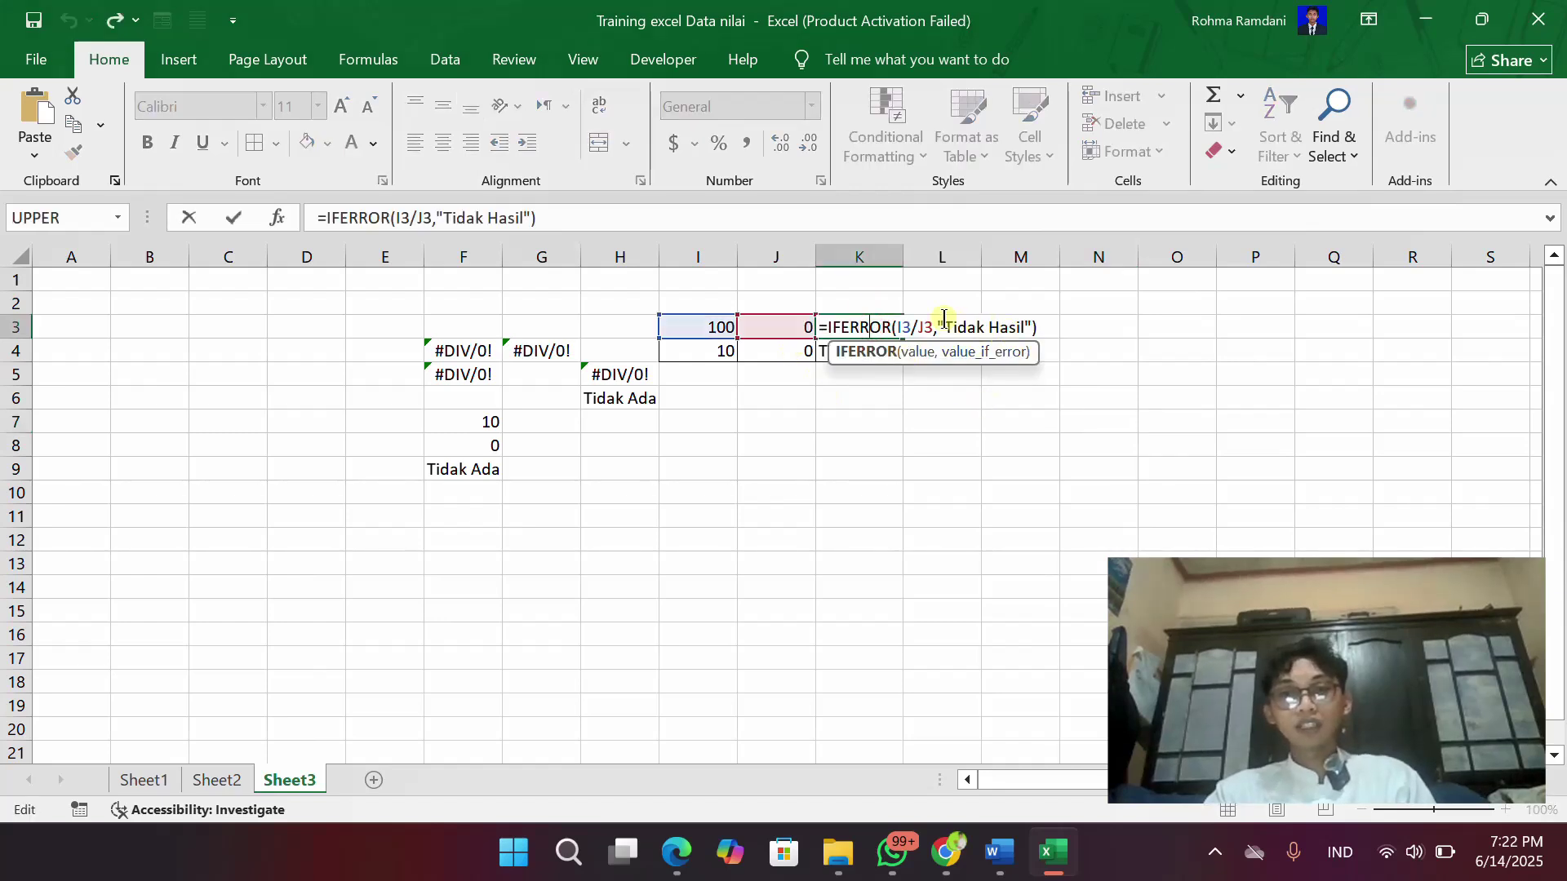
pyautogui.moveTo(948, 329); pyautogui.dragTo(1028, 328)
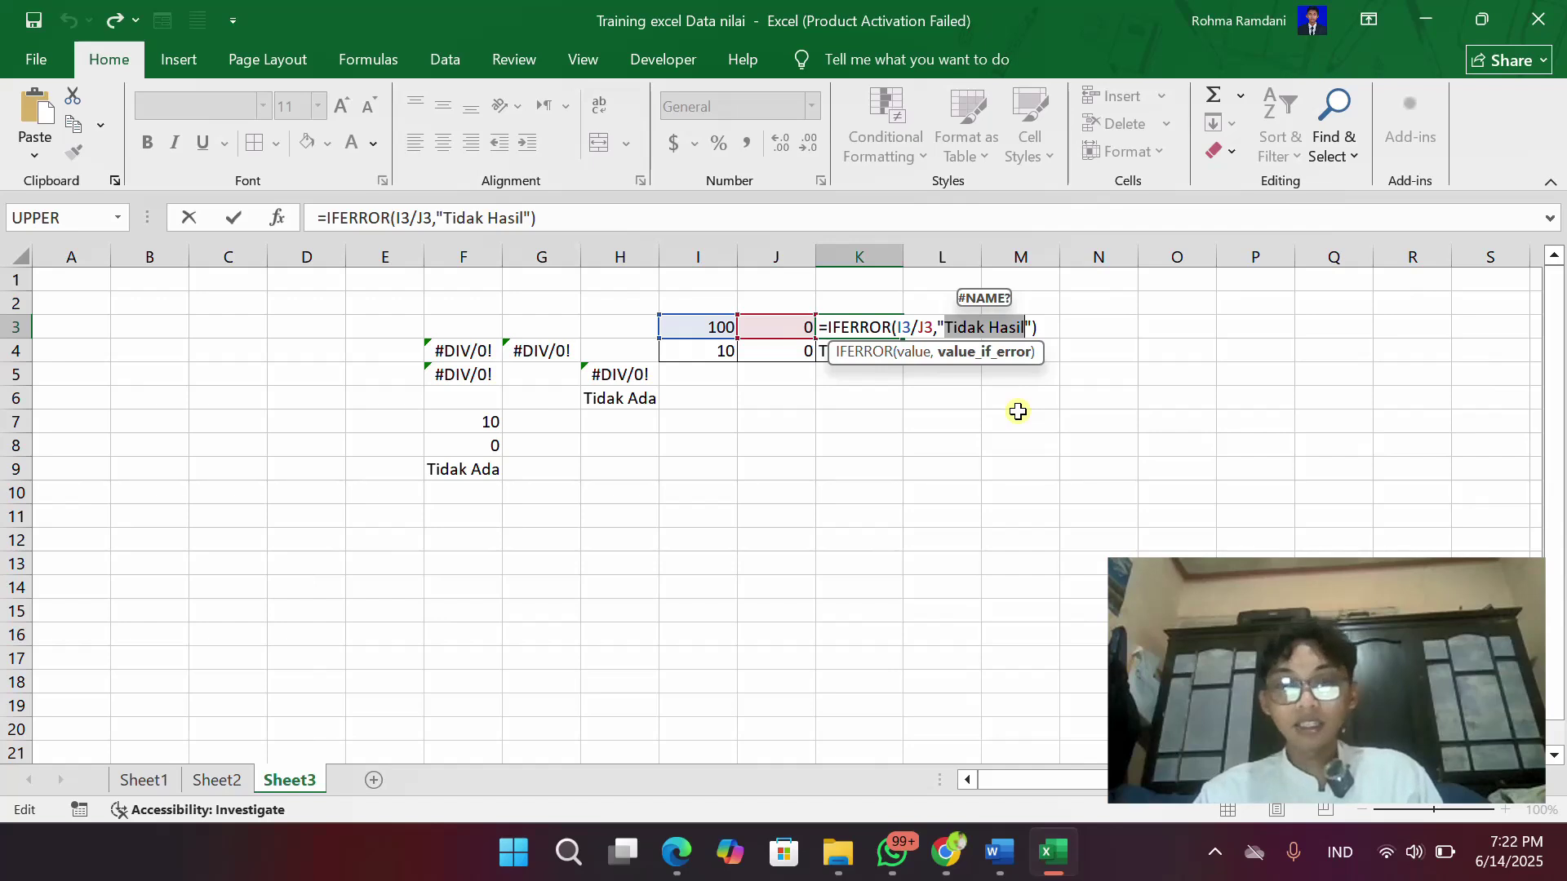
pyautogui.write('-')
pyautogui.press('Return')
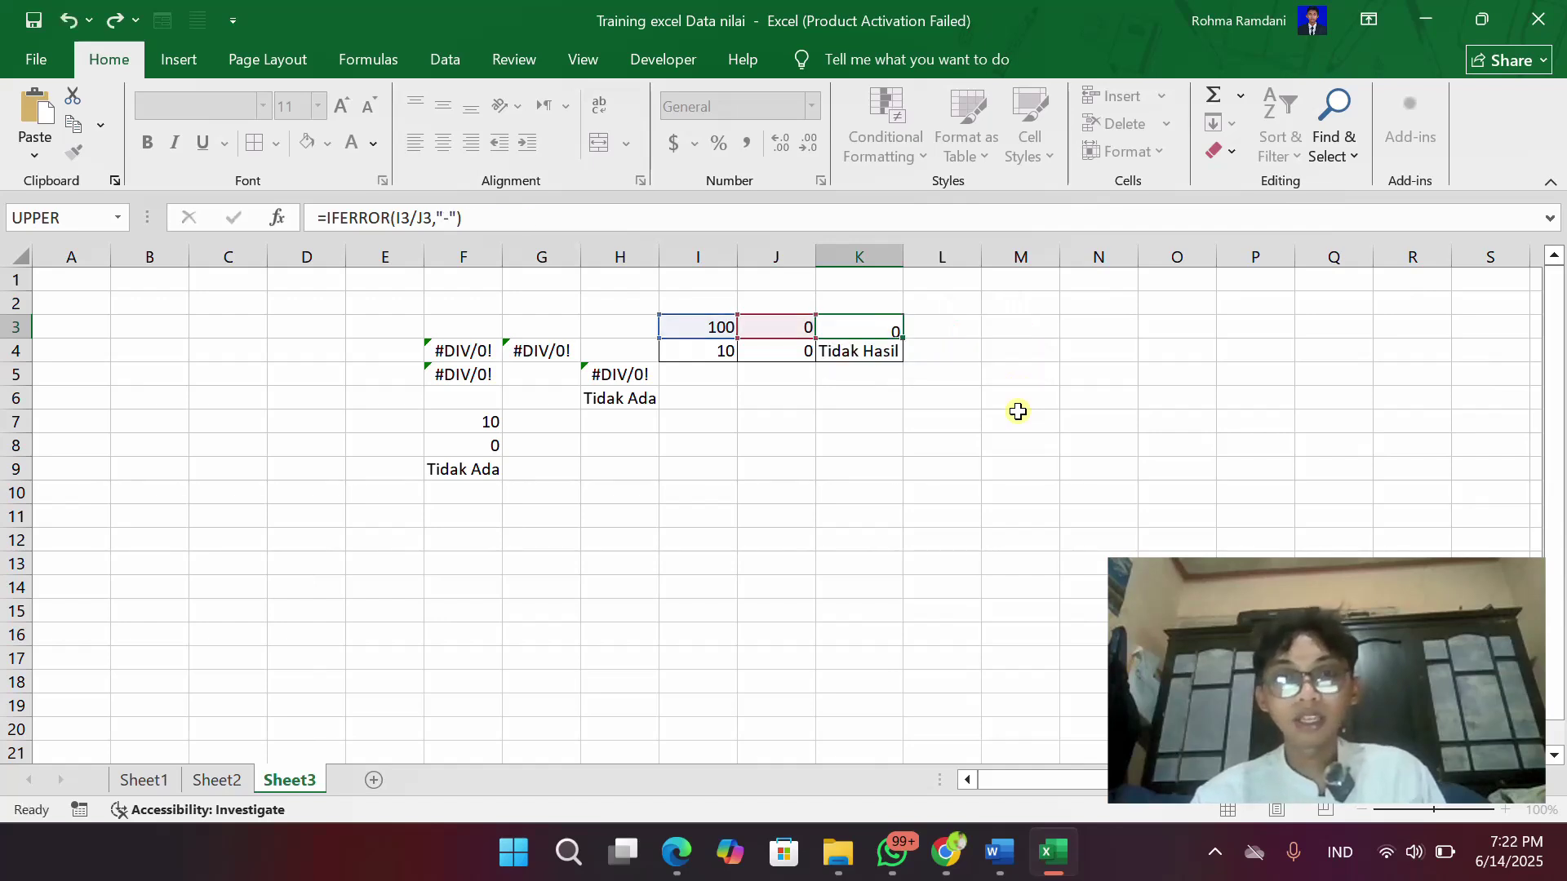
pyautogui.click(881, 333)
pyautogui.moveTo(903, 337); pyautogui.dragTo(906, 355)
pyautogui.click(1047, 406)
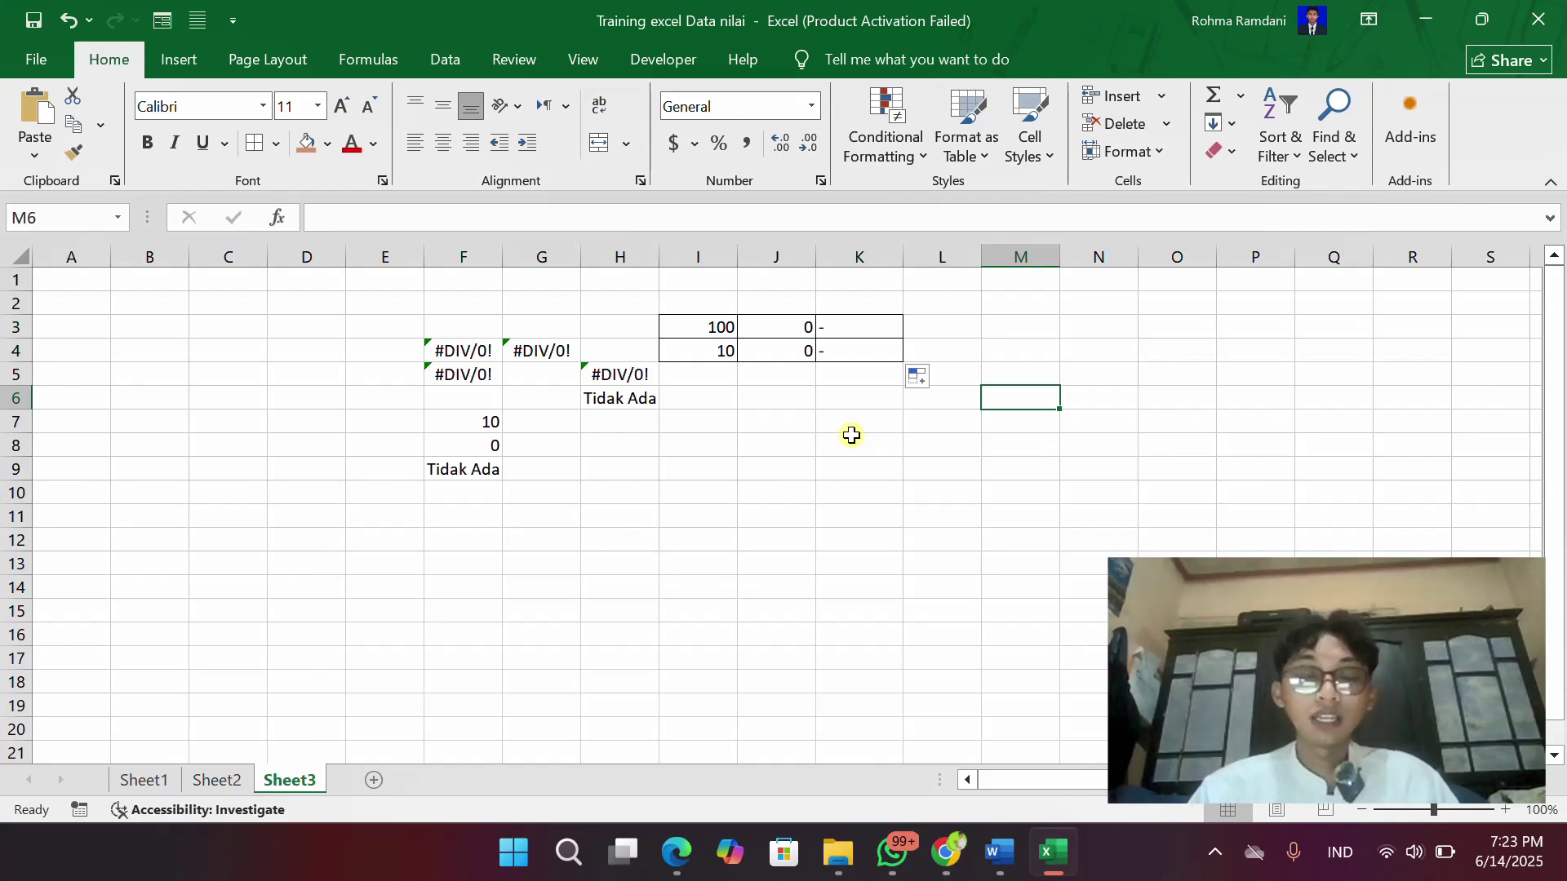
# - Try a semicolon as the argument separator in K3's IFERROR formula and restore the comma
pyautogui.click(835, 343)
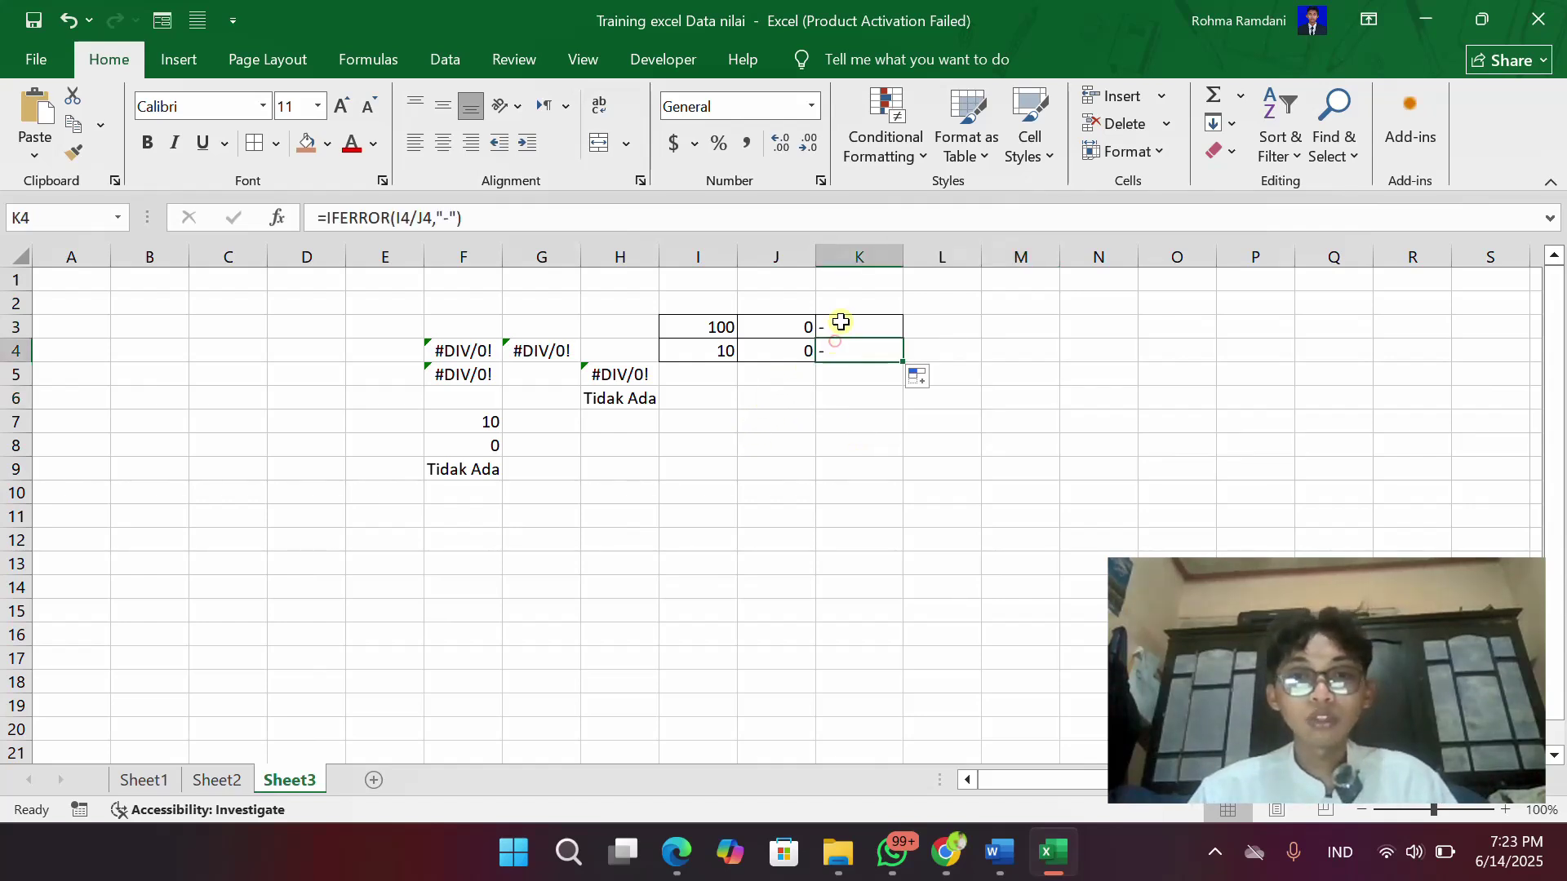
pyautogui.doubleClick(840, 322)
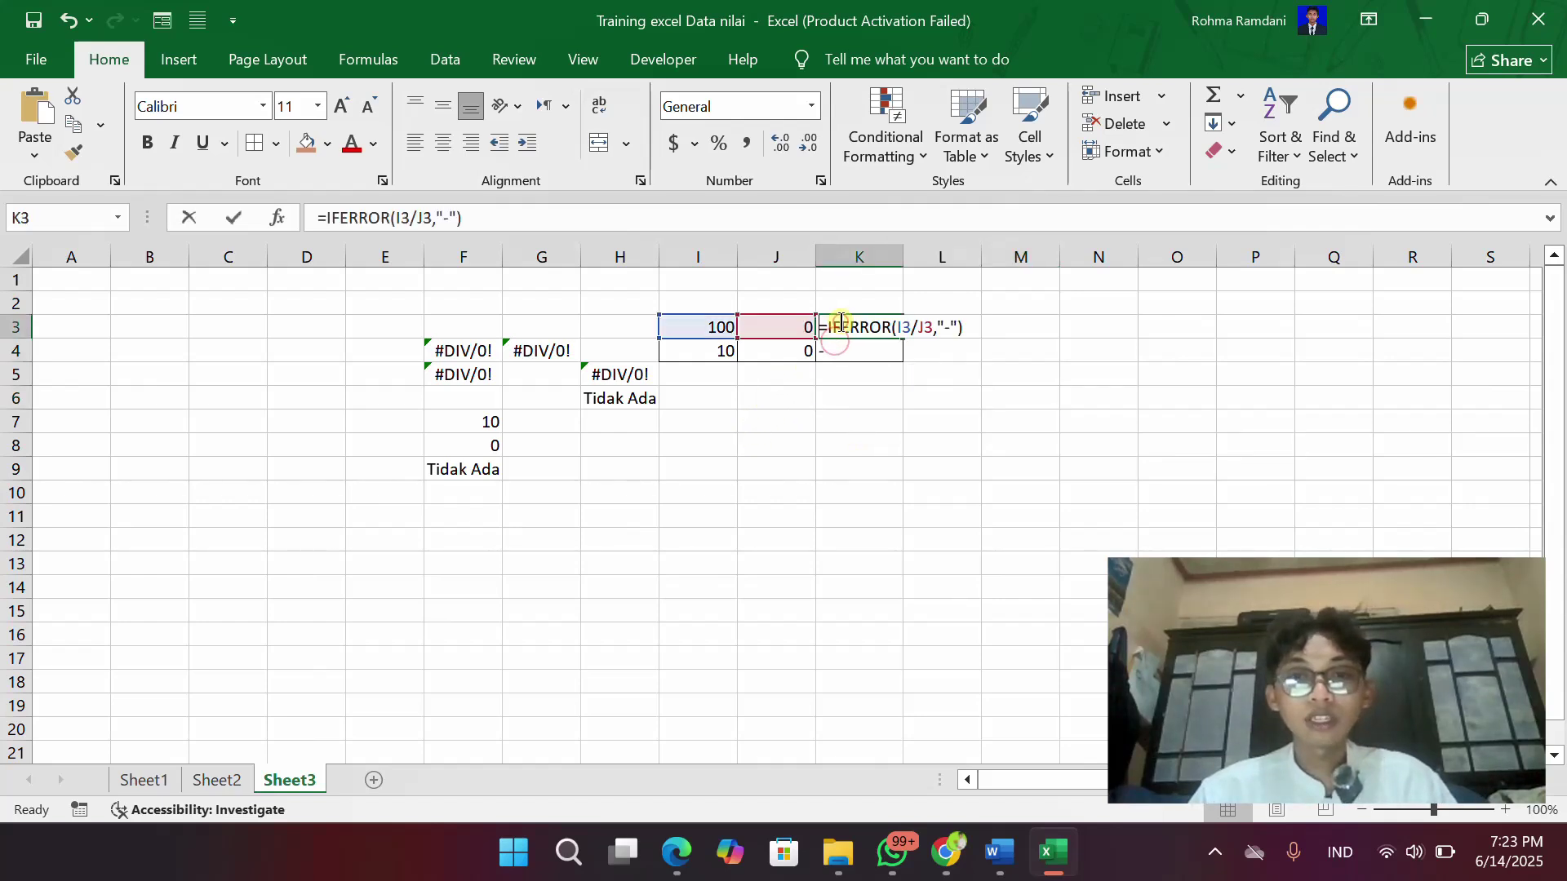
pyautogui.click(939, 327)
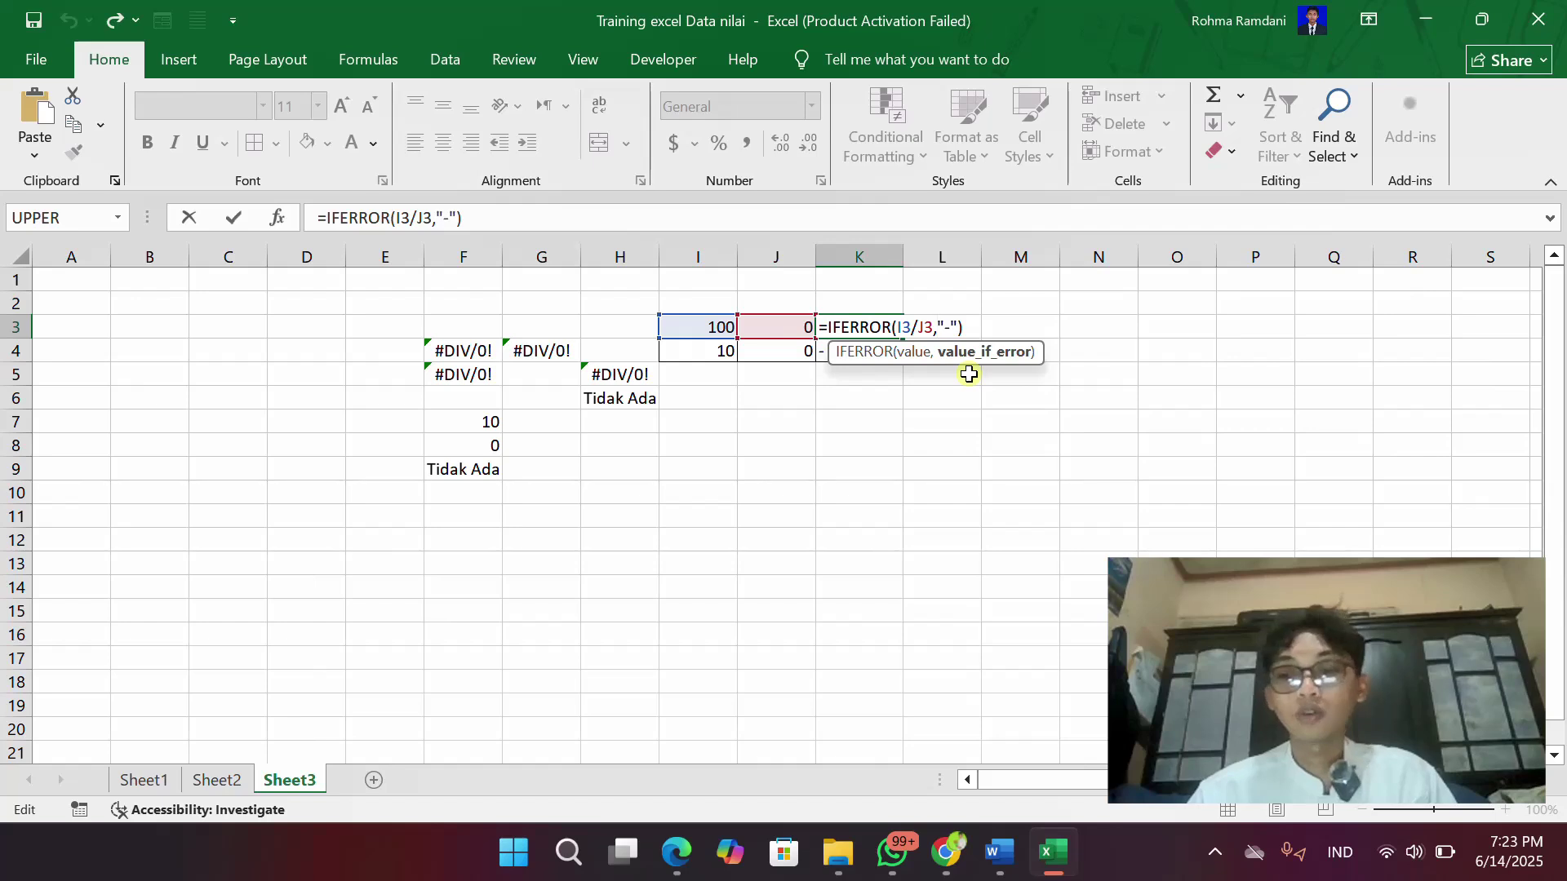
pyautogui.press('BackSpace')
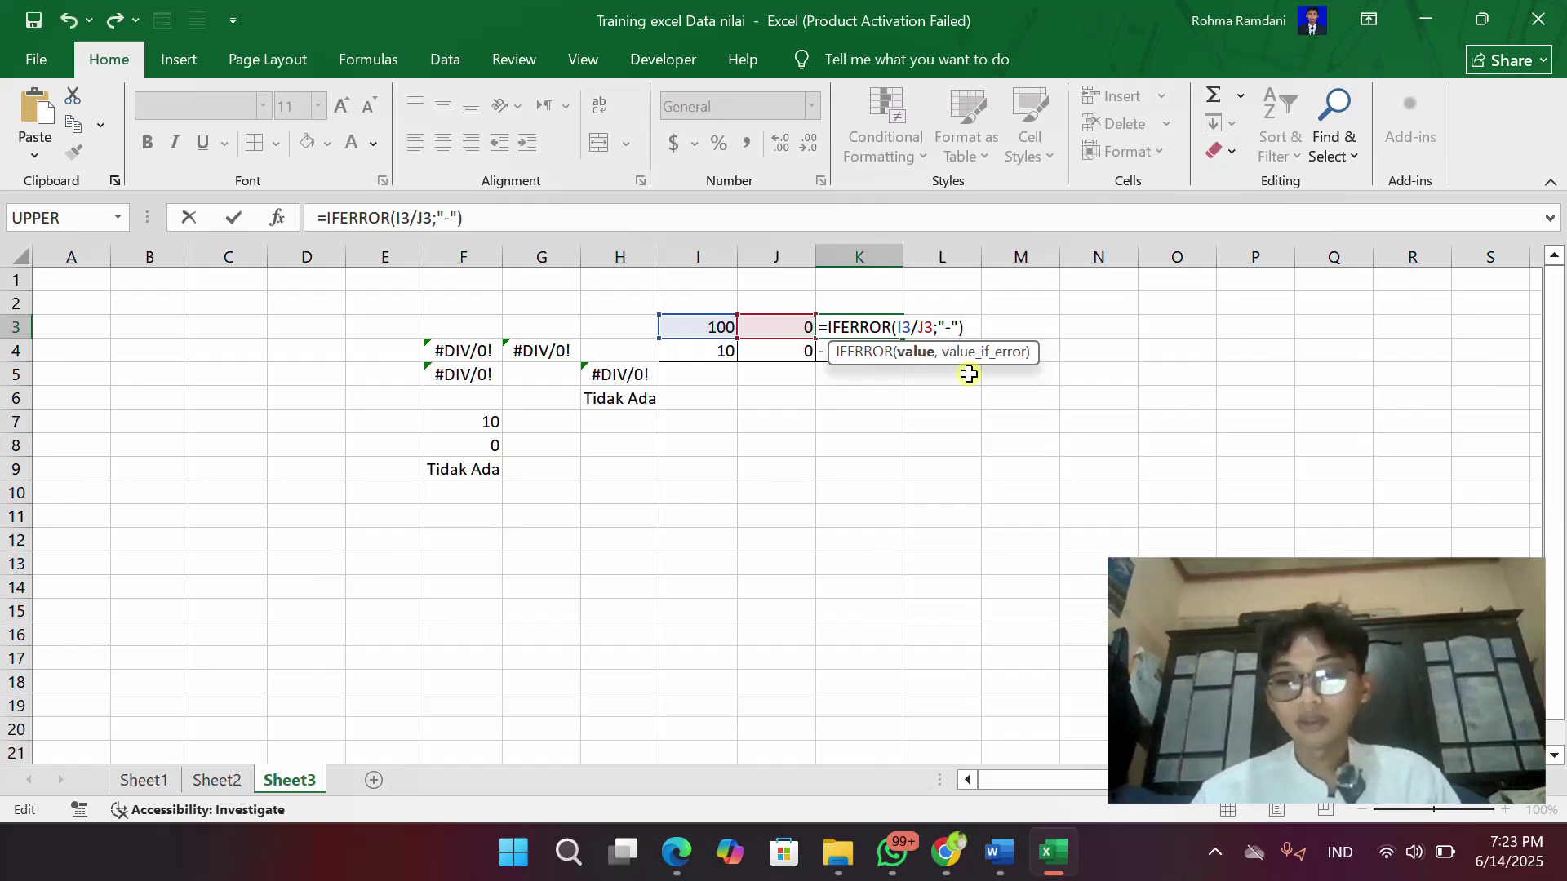
pyautogui.write(',')
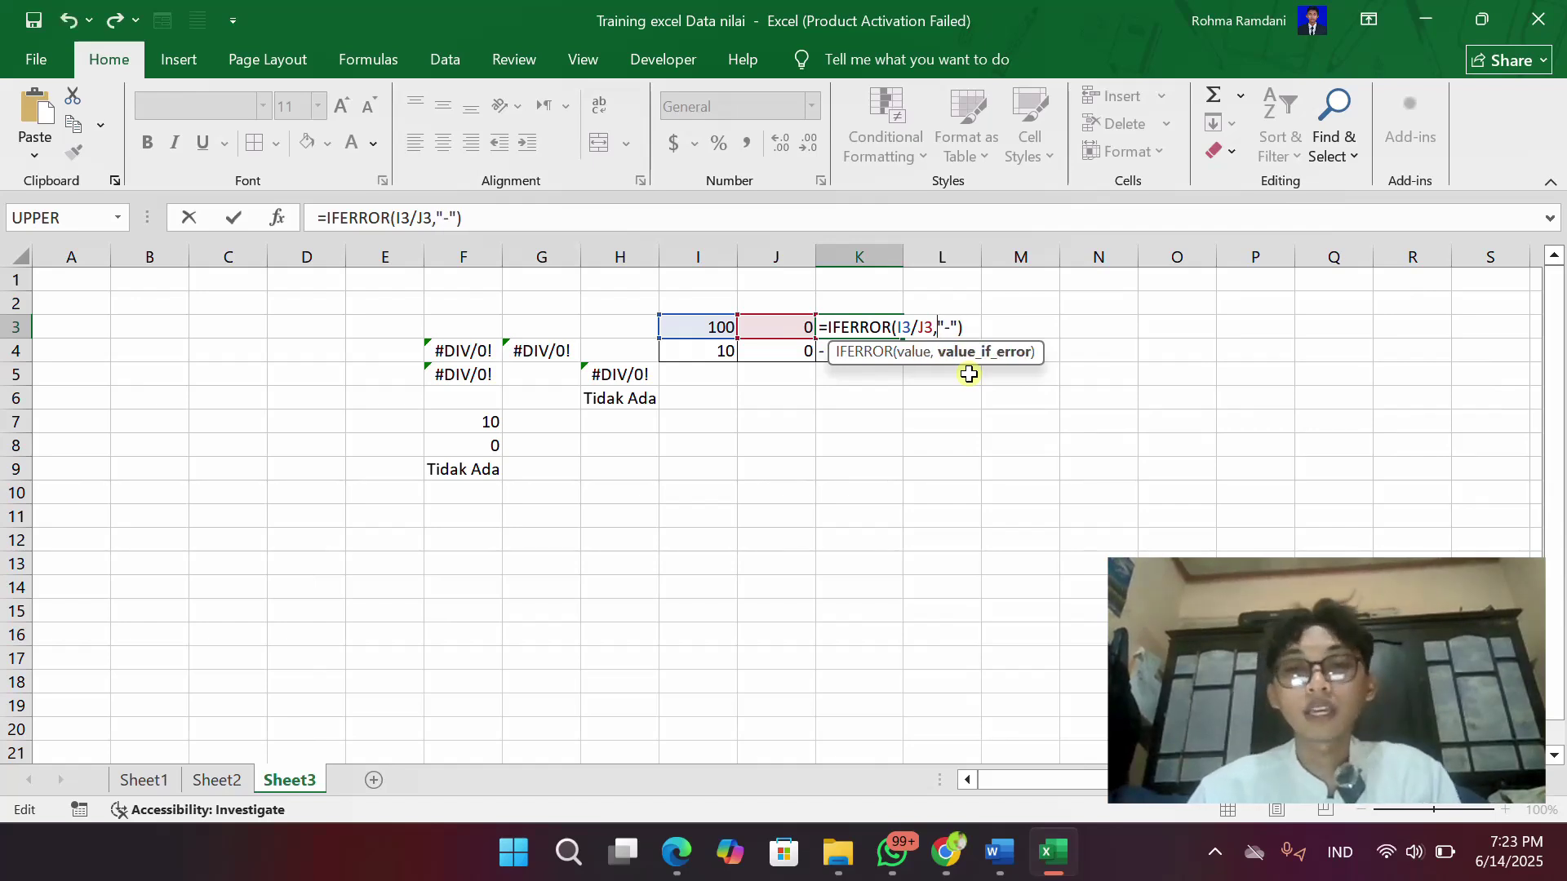